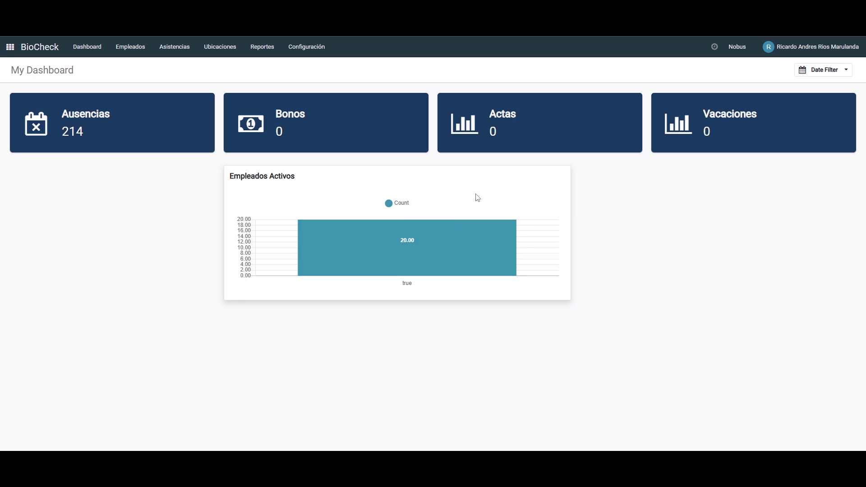
Step: Open the Política General de Asistencias record from the company's attendance policies
left_click(299, 54)
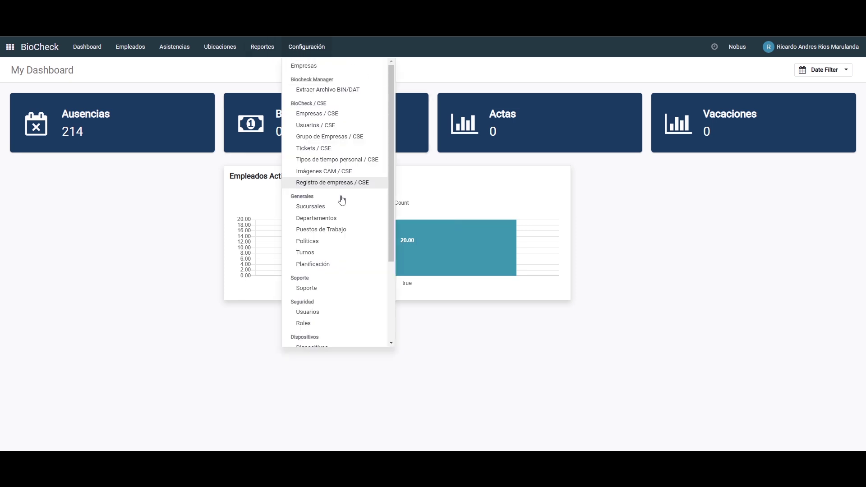
left_click(323, 242)
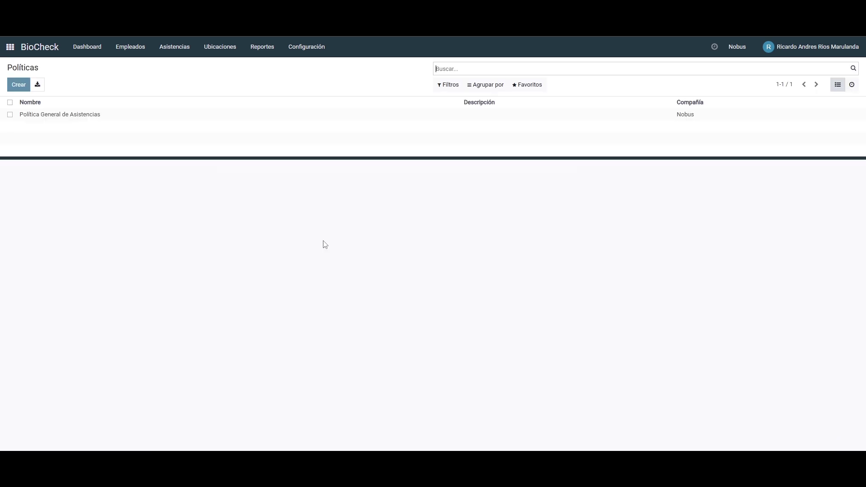
left_click(72, 115)
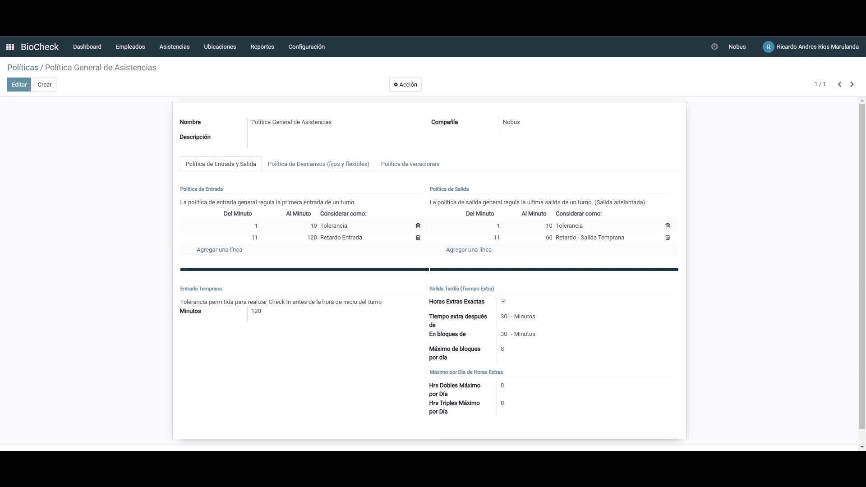
Step: Examine the policy's entry and exit rules, early-entry tolerance, and the late-exit overtime settings, including the minutes after which overtime counts
left_click_drag(230, 189, 179, 188)
left_click_drag(484, 191, 433, 202)
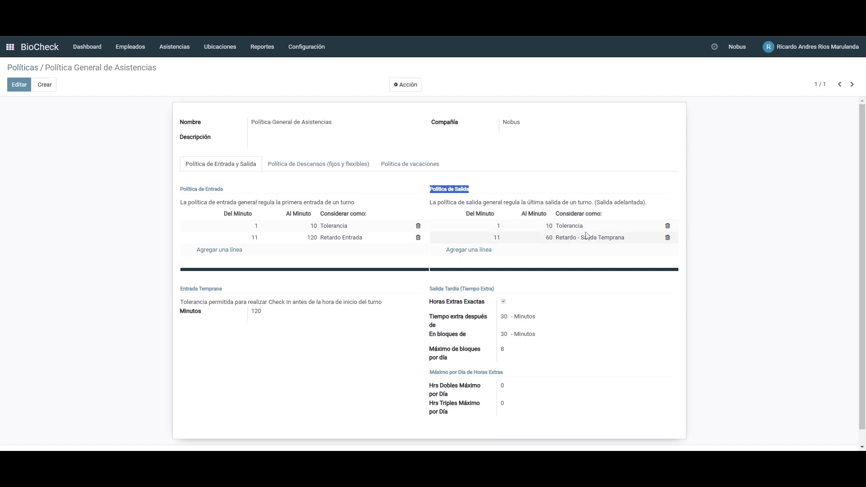
left_click_drag(583, 226, 558, 226)
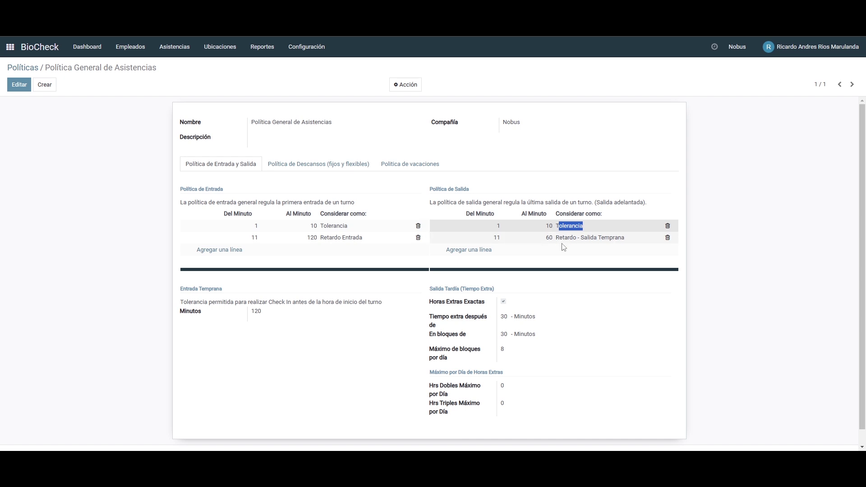
left_click_drag(625, 238, 558, 242)
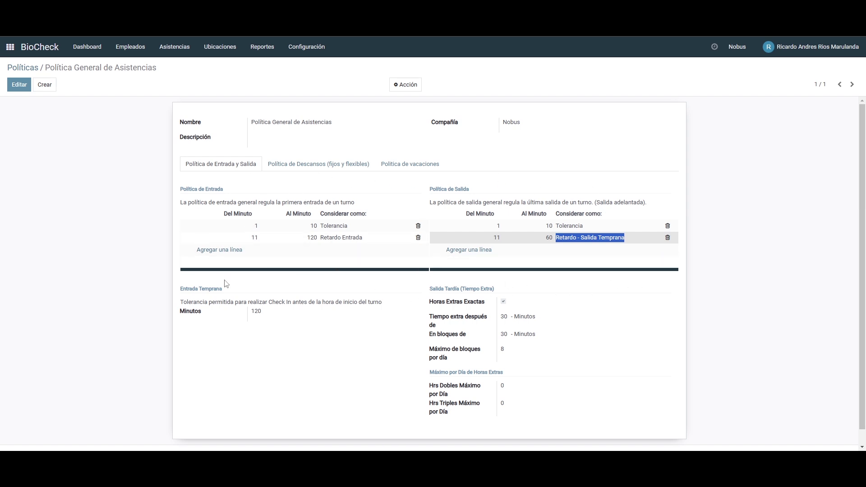
left_click_drag(228, 291, 180, 188)
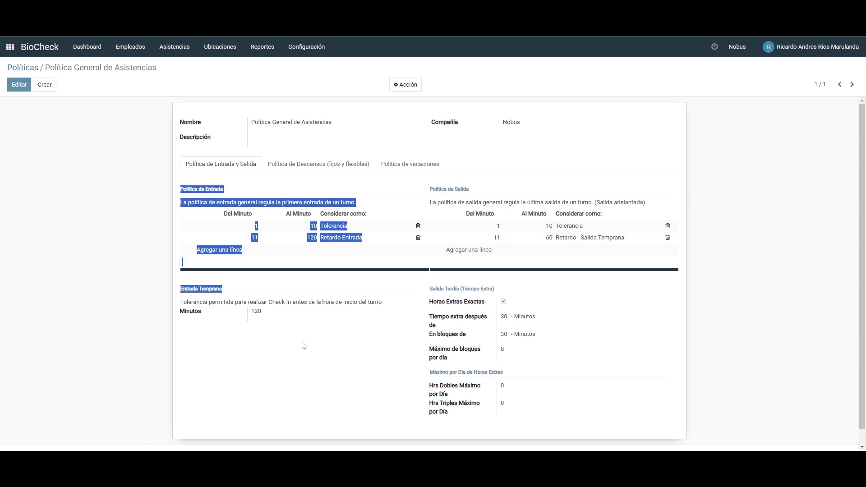
left_click(322, 353)
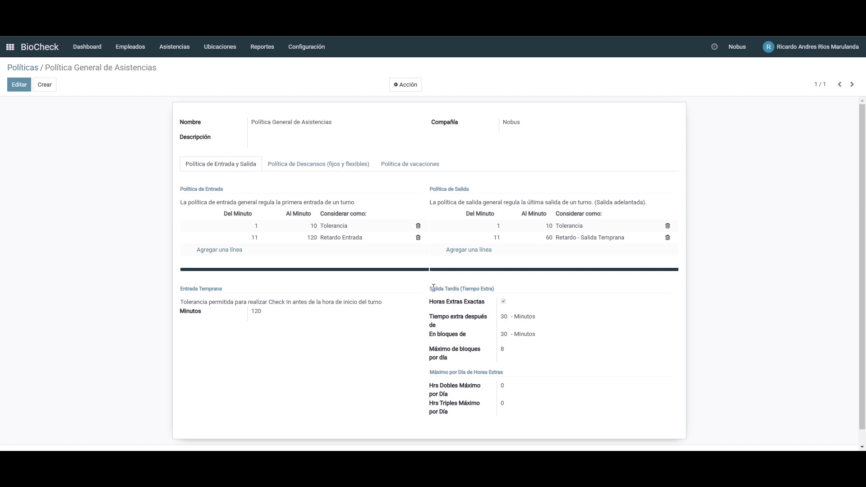
mouse_move(427, 290)
left_mouse_down()
mouse_move(533, 292)
mouse_move(424, 298)
mouse_move(421, 277)
left_mouse_up()
left_click(509, 291)
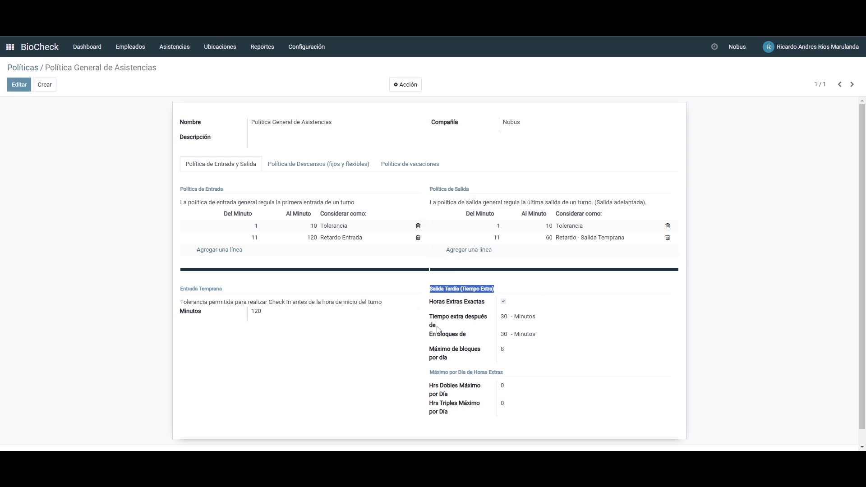
left_click_drag(436, 326, 429, 321)
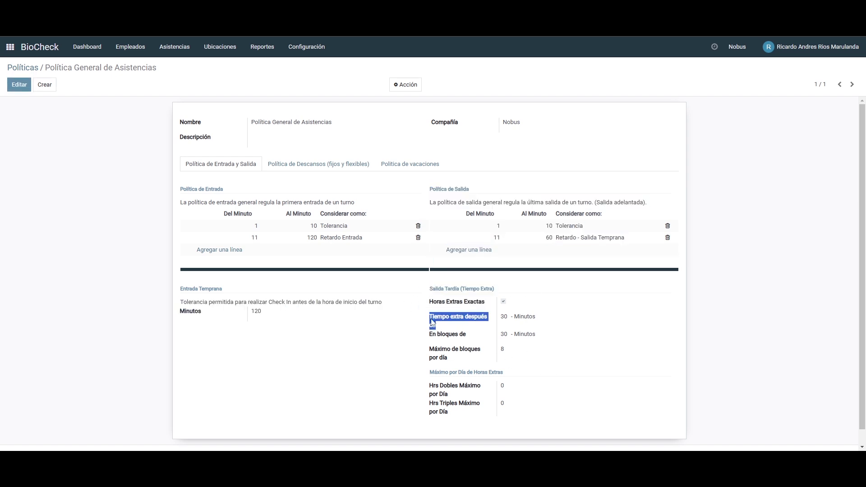
double_click(503, 319)
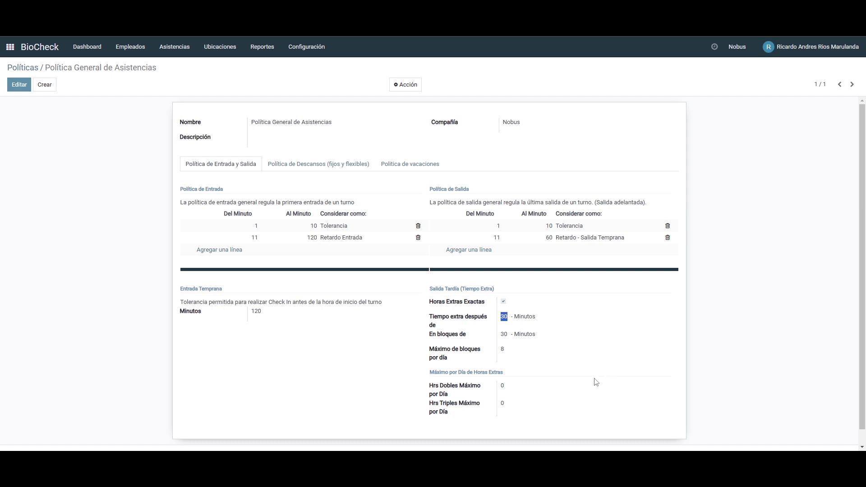
Step: Go to the Turnos list and start a new shift record, checking its Periodo setting
left_click(302, 48)
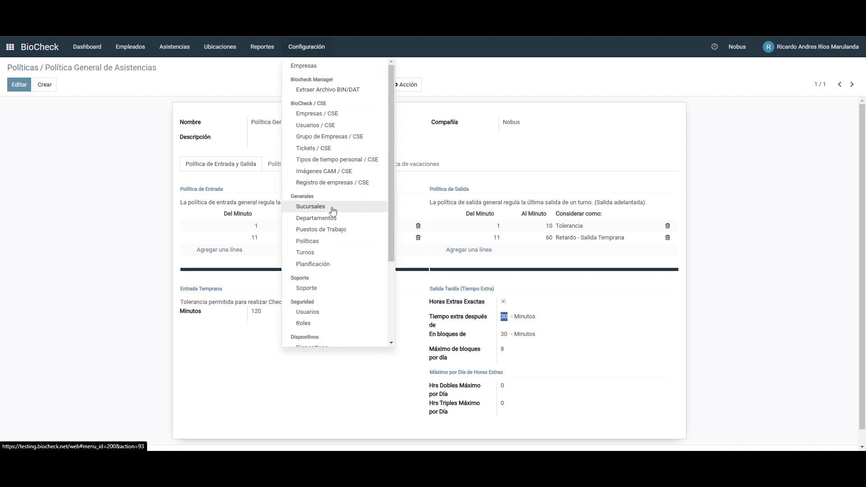
left_click(320, 253)
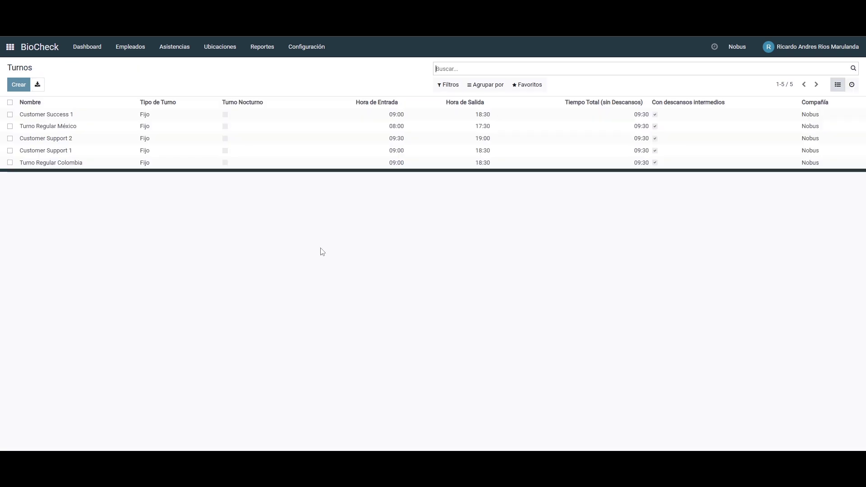
left_click(23, 90)
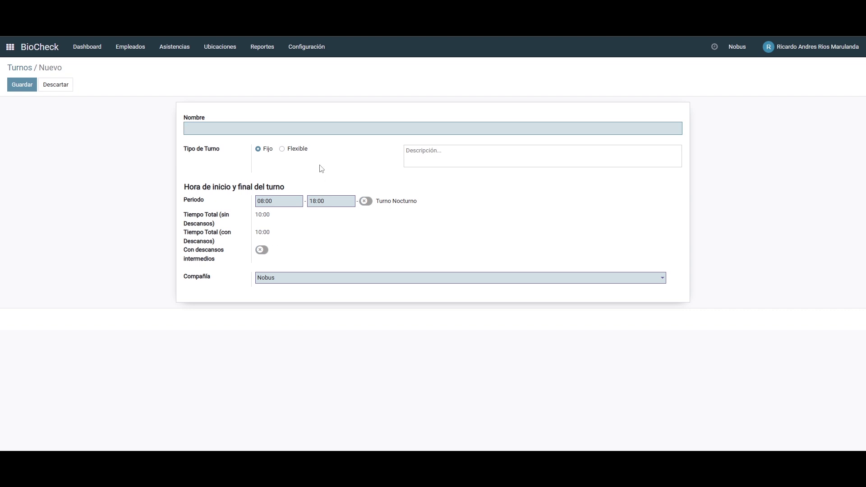
triple_click(198, 200)
left_click(234, 234)
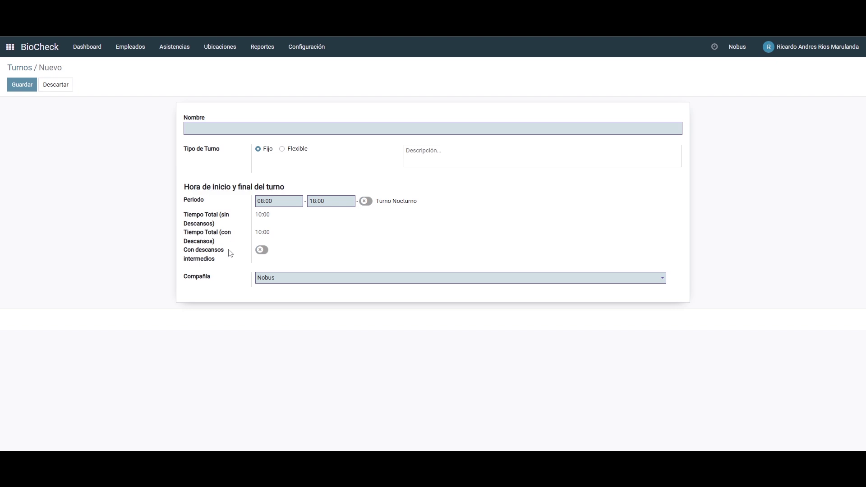
Step: Enable intermediate breaks on the new shift and add a break named "comida" with type Fijo
left_click(267, 252)
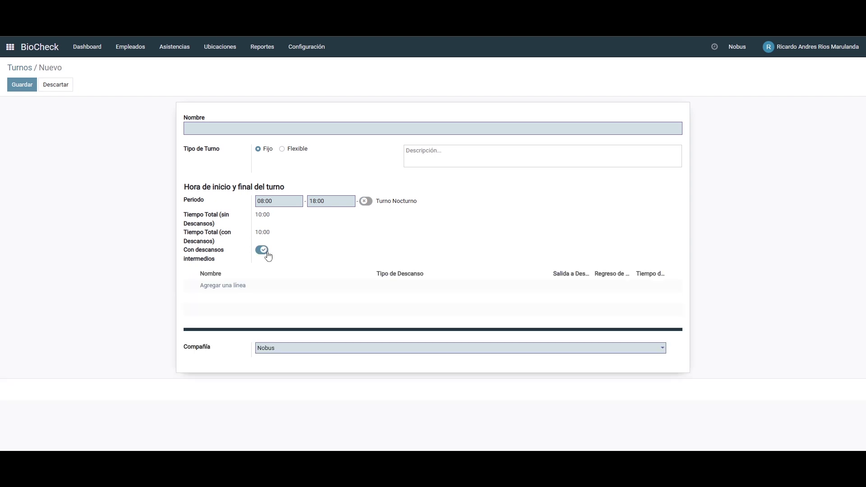
left_click(227, 288)
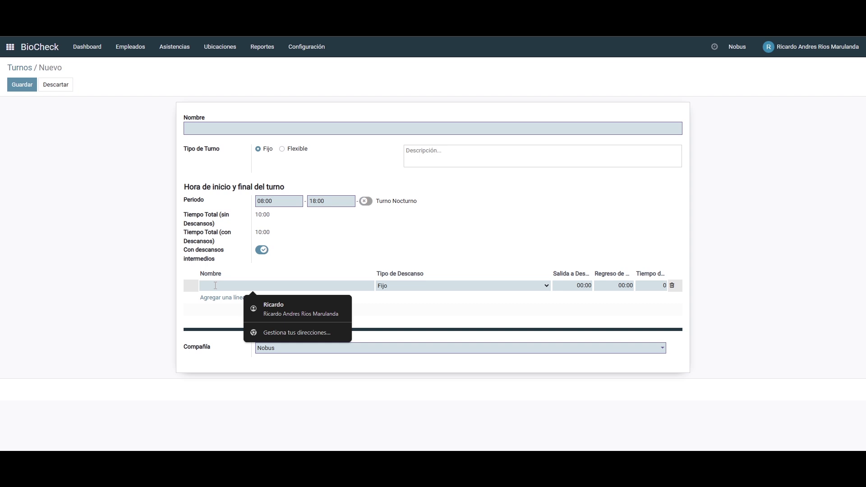
type("comida")
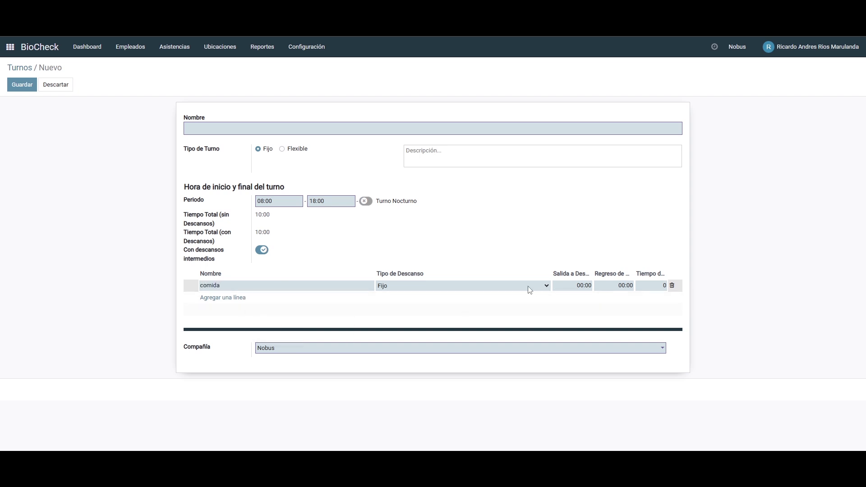
left_click(545, 287)
left_click(541, 293)
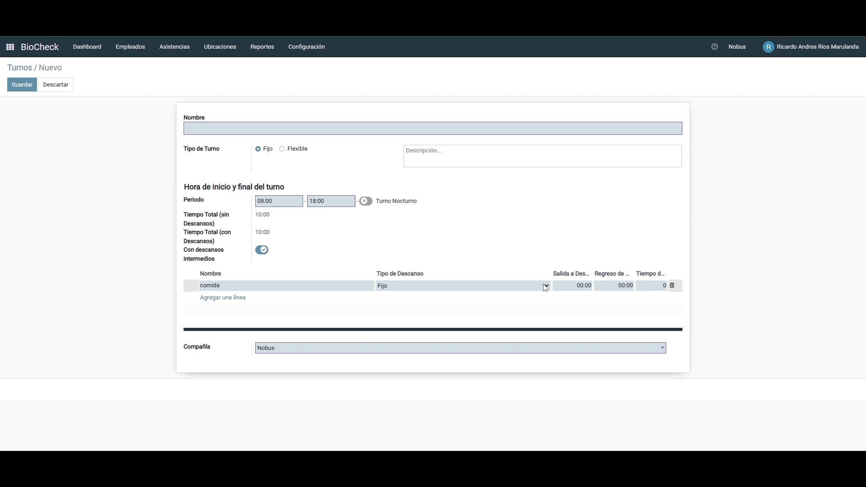
Step: Set the comida break from 12:00 to 13:00 with a break time of 60, and discard the new shift
left_click(584, 286)
type("12:00")
left_click(631, 285)
type("13:00")
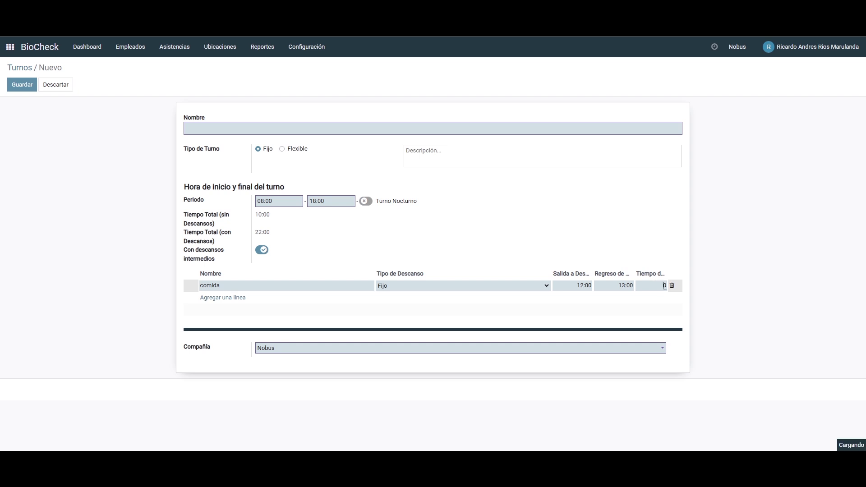
key("Tab")
type("60")
left_click(68, 86)
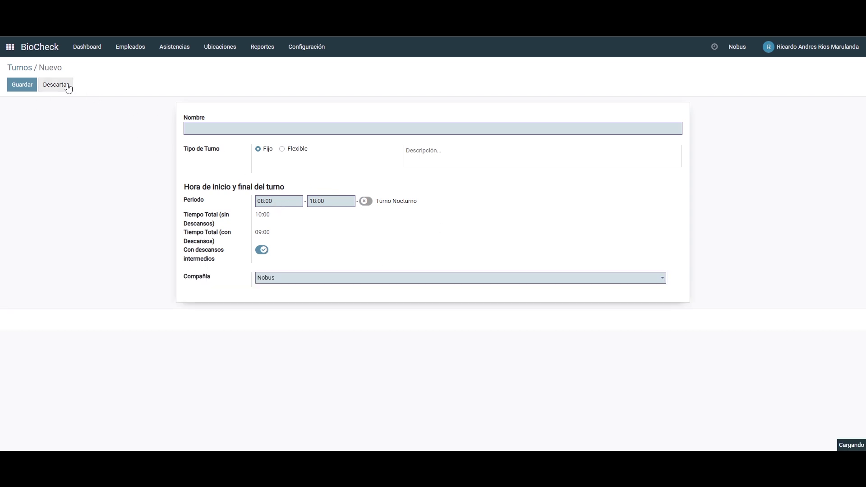
Step: Start a new shift of type Flexible to examine its period and minimum and maximum hours, and discard it
left_click(12, 86)
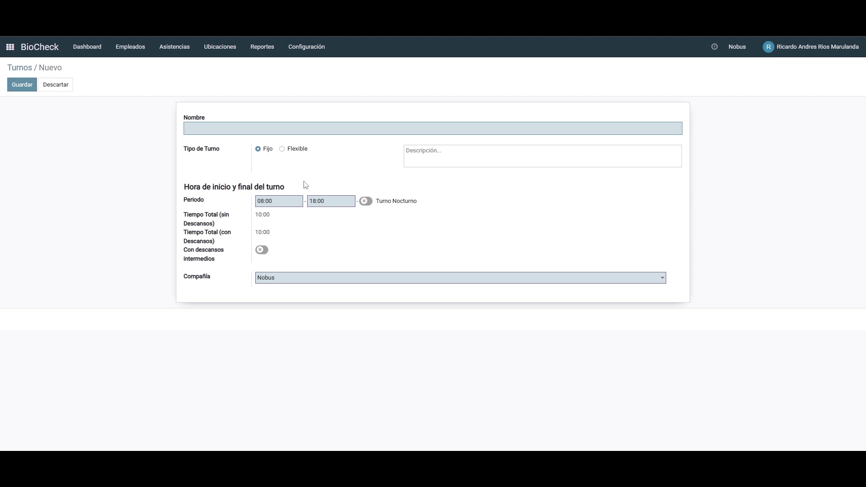
left_click(282, 150)
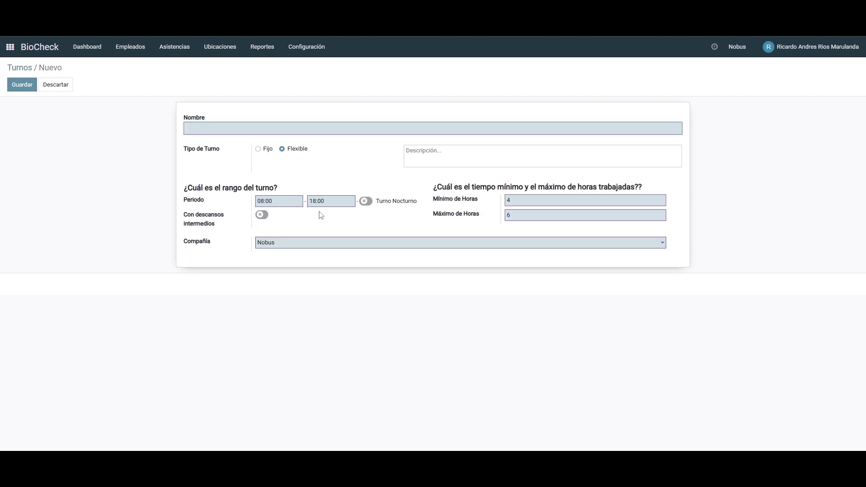
left_click_drag(204, 202, 182, 202)
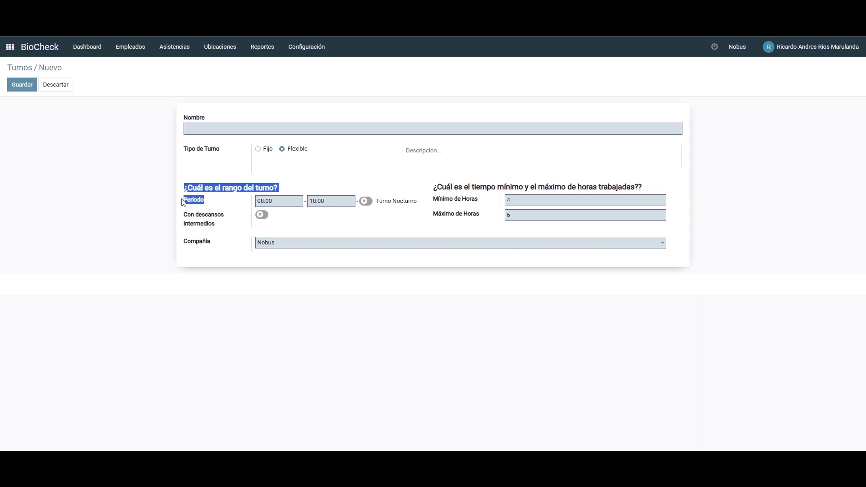
left_click_drag(478, 200, 432, 199)
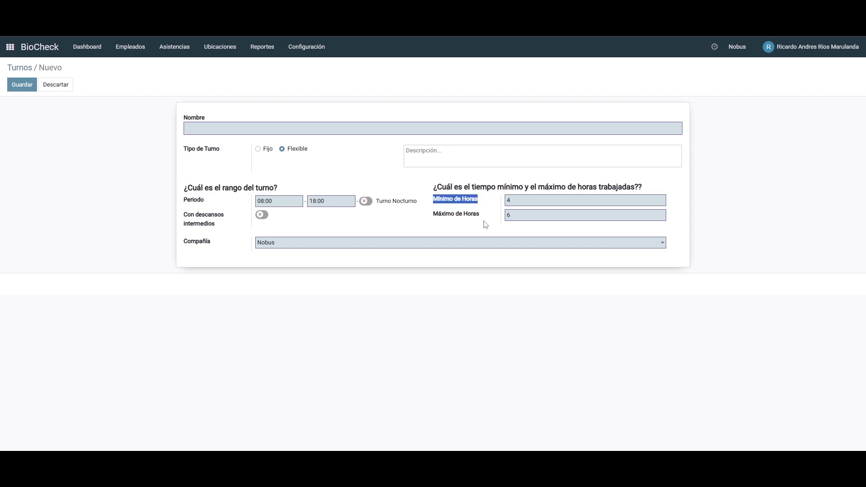
left_click_drag(480, 215, 432, 215)
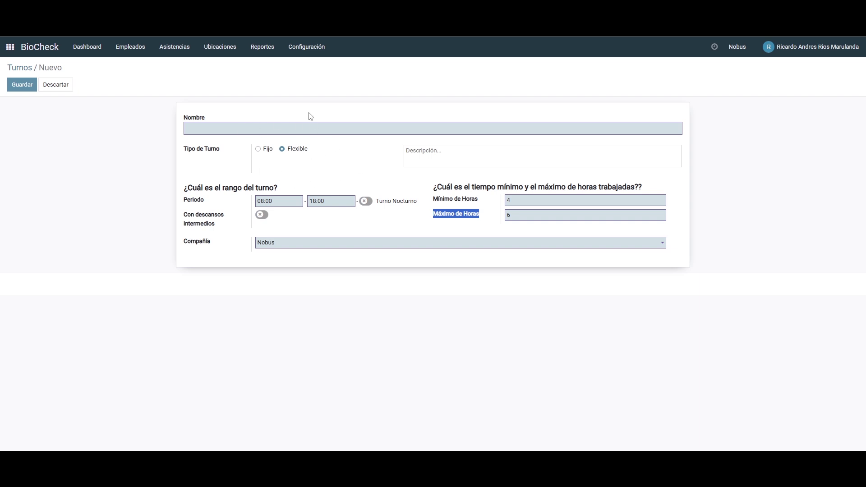
left_click(300, 48)
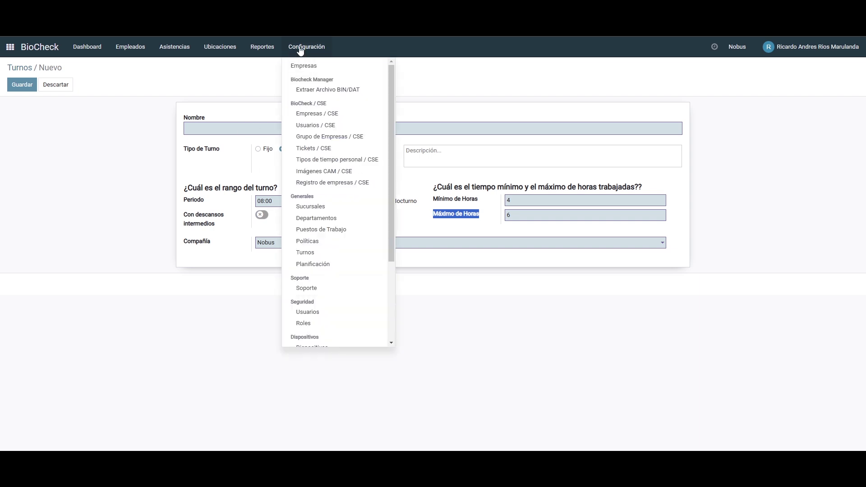
left_click(323, 265)
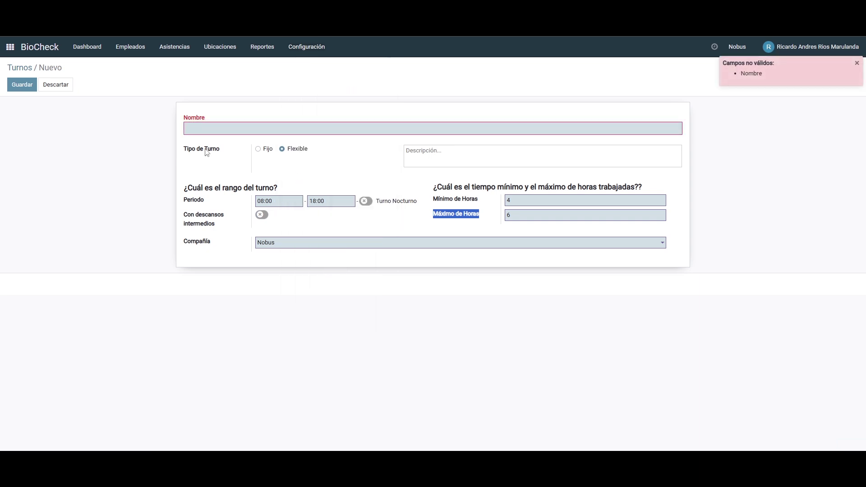
left_click(53, 86)
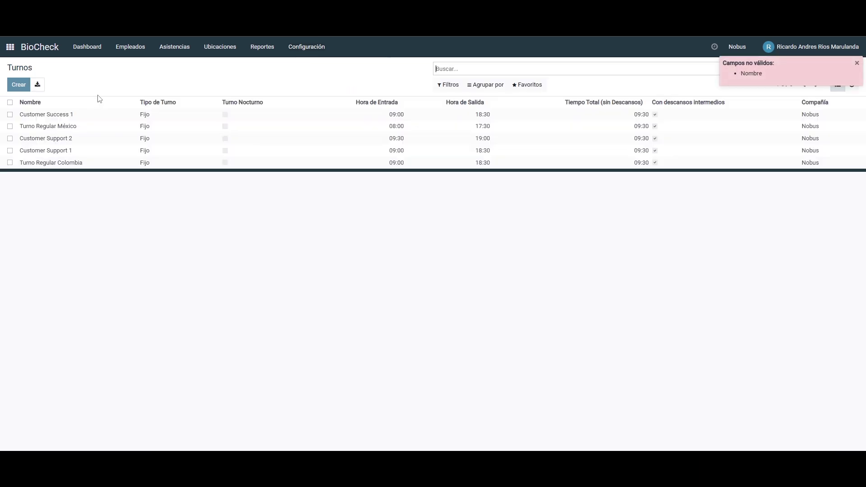
Step: Open the Administración schedule from Planificación and check which work group it is assigned to
left_click(303, 49)
left_click(338, 265)
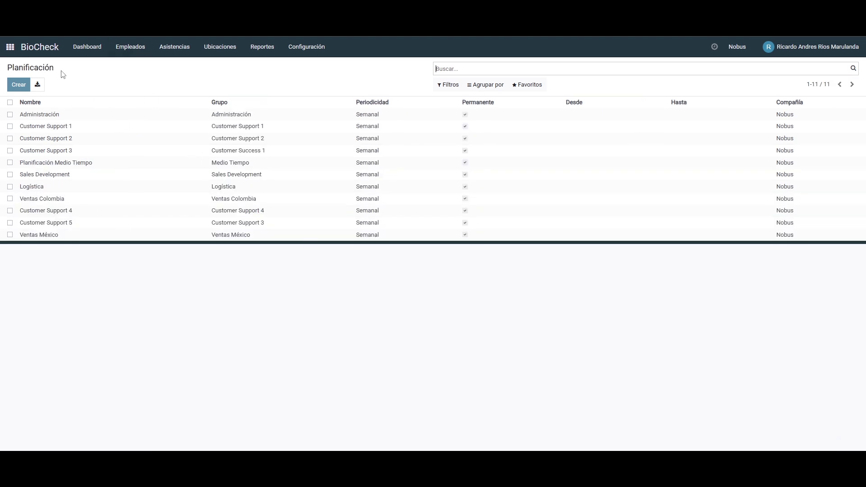
left_click(54, 117)
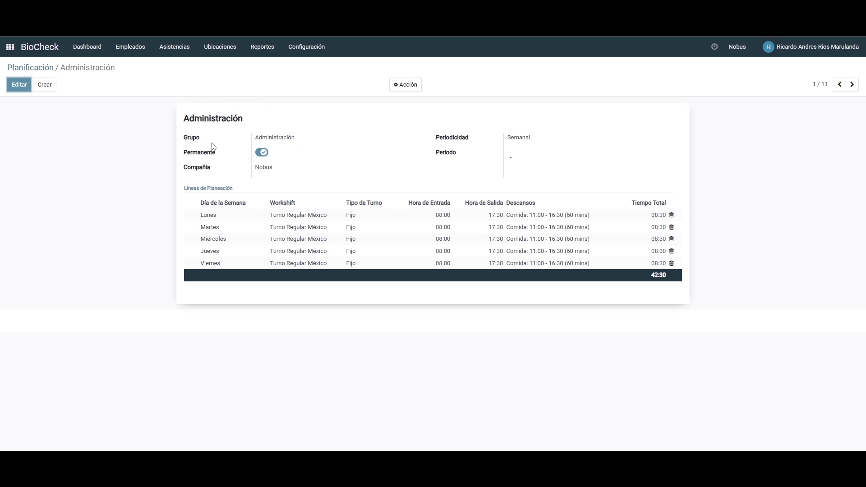
left_click(297, 142)
left_click_drag(296, 142, 255, 137)
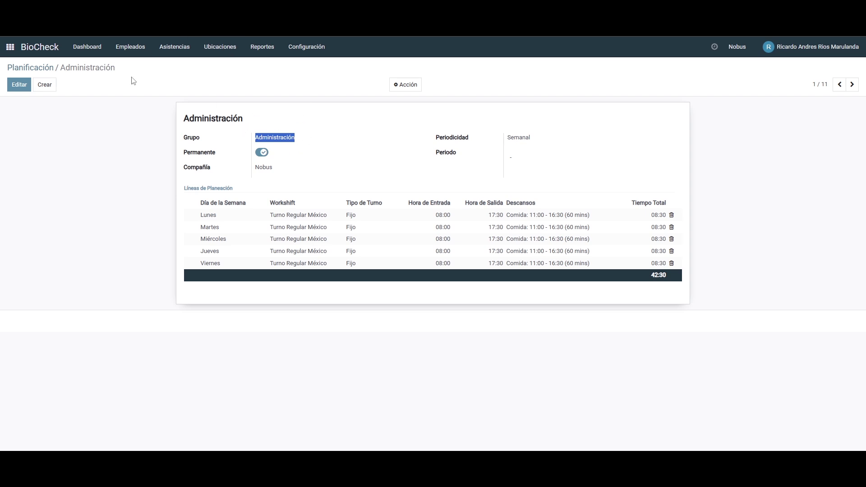
Step: Open the Customer Support 1 group from Grupos de Trabajo to view its assigned employees
left_click(132, 49)
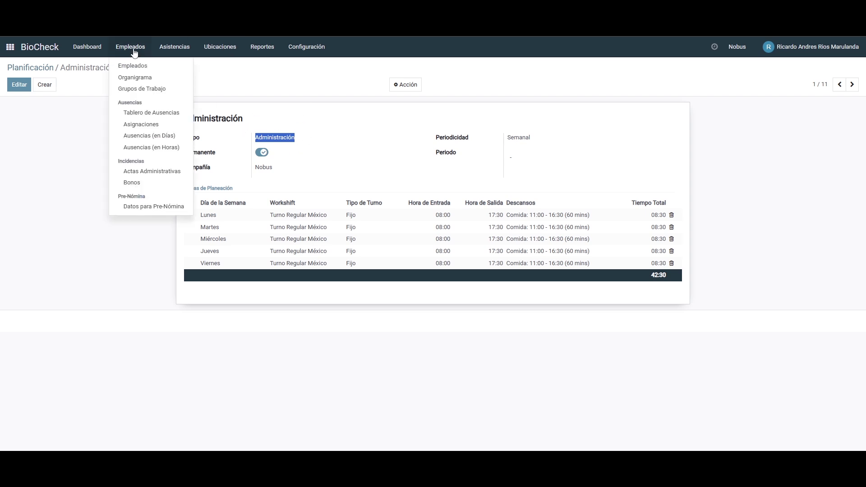
left_click(154, 91)
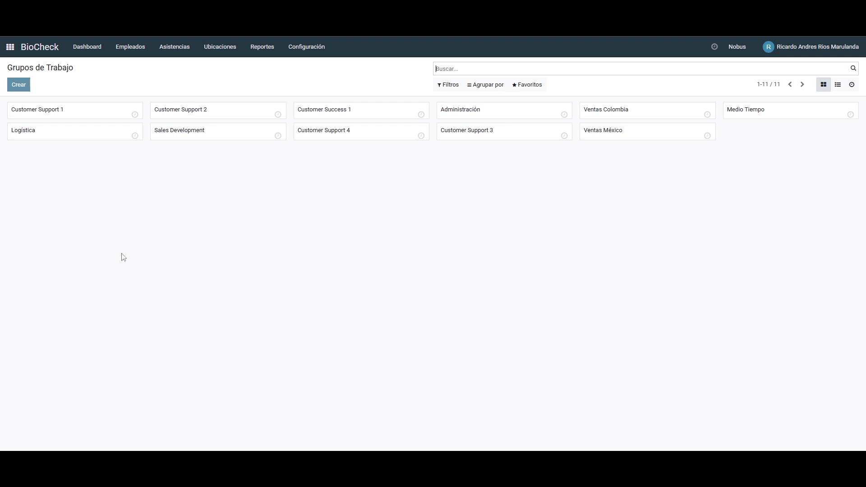
left_click(56, 119)
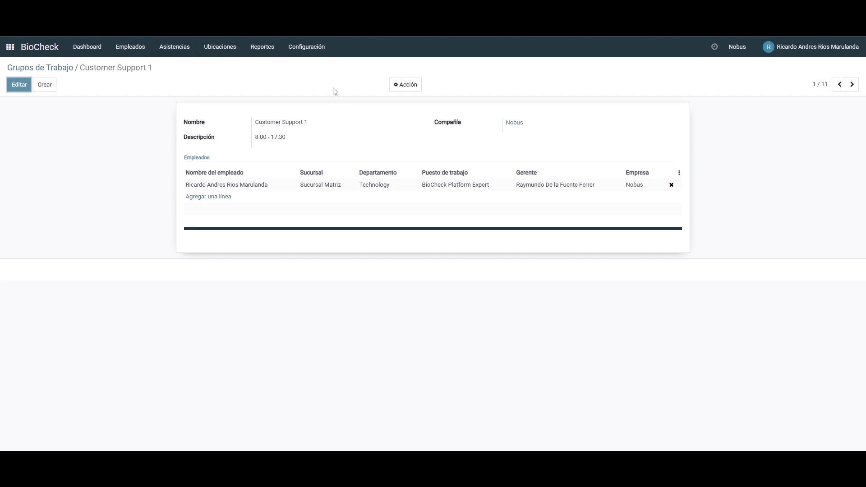
Step: View the clock events in Eventos de Checador and the attendance records in the Asistencias list
left_click(185, 50)
left_click(206, 89)
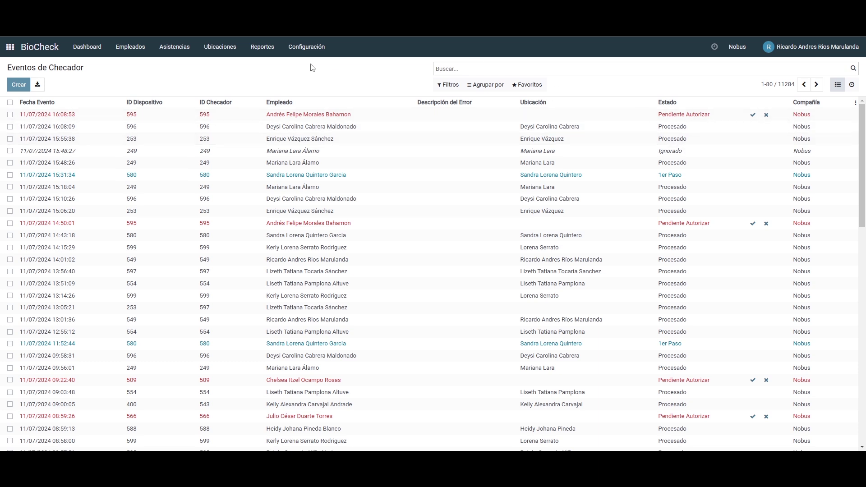
left_click(177, 55)
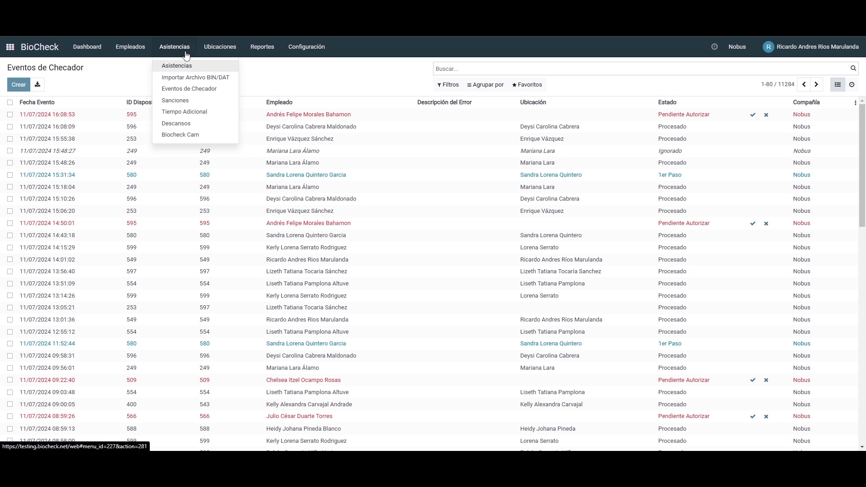
left_click(184, 66)
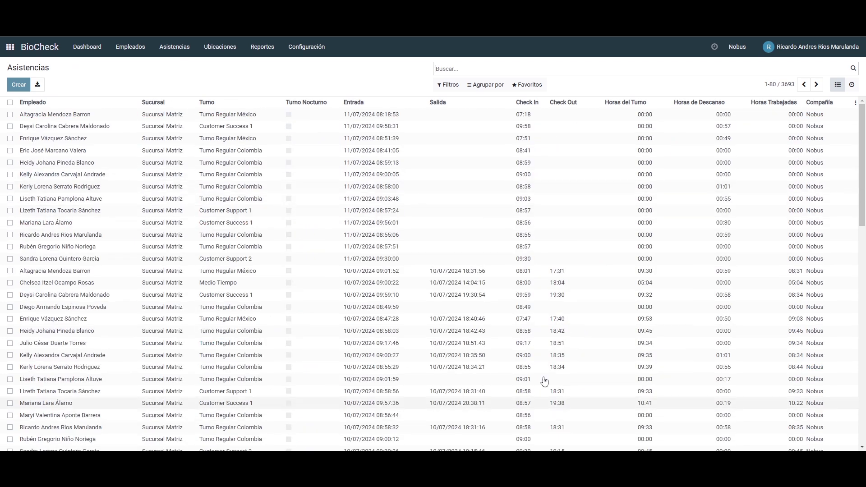
scroll(567, 231, "down", 1)
scroll(566, 231, "up", 1)
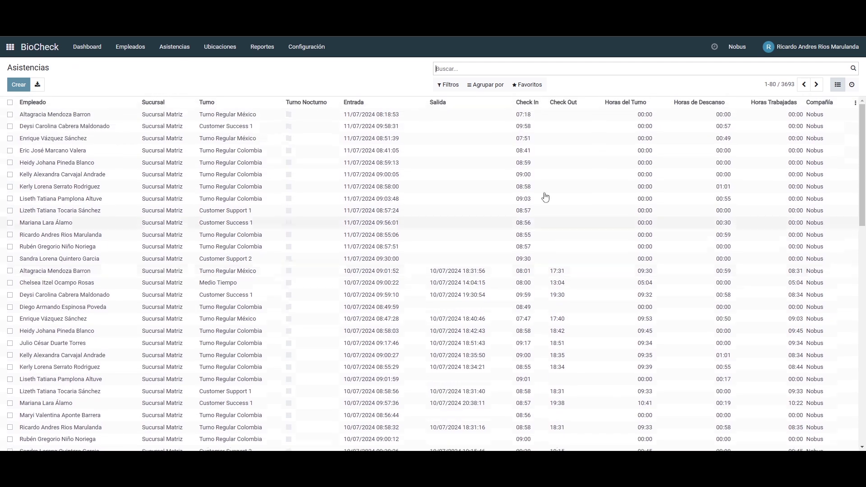
Step: Group the attendance list by Empleado and expand the signed-in user's group to examine the individual attendance records
left_click(484, 84)
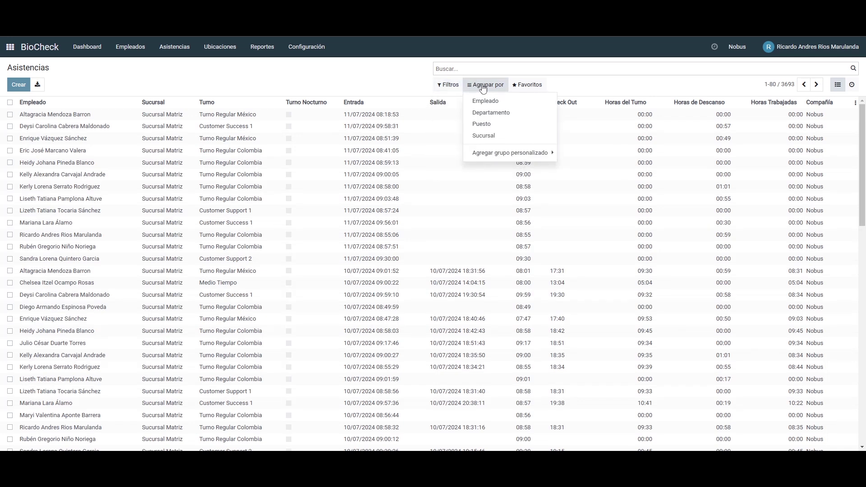
left_click(486, 102)
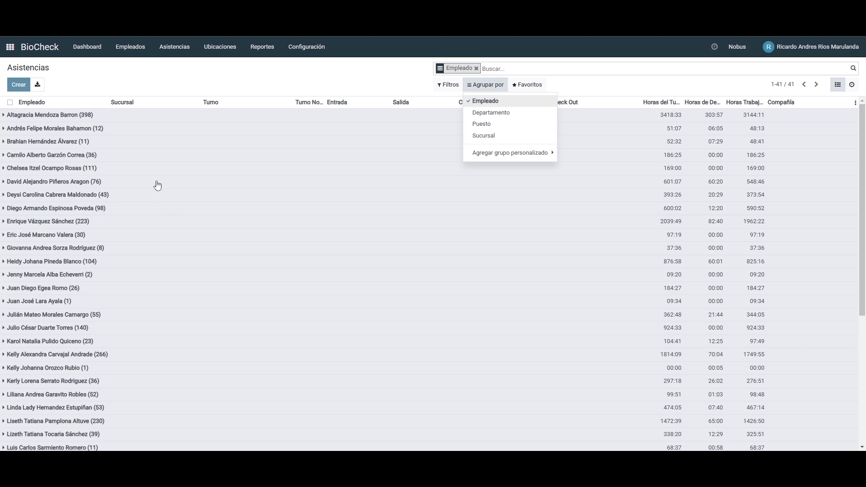
scroll(75, 364, "down", 1)
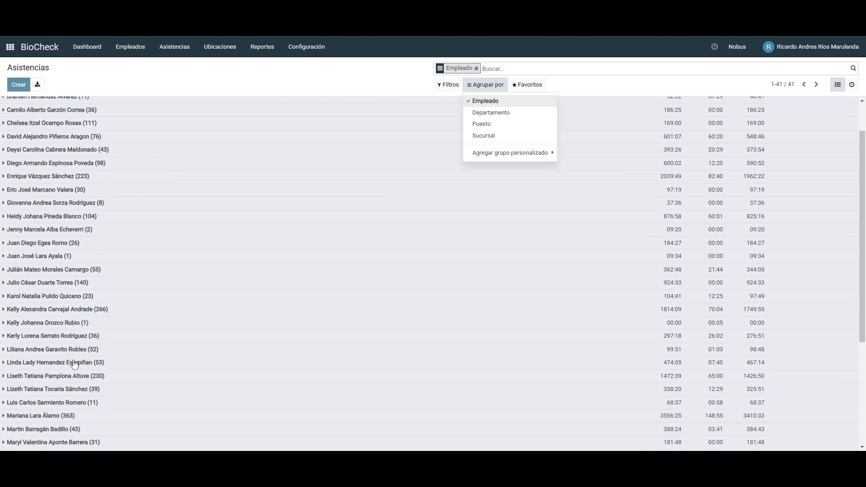
scroll(75, 364, "down", 4)
left_click(5, 382)
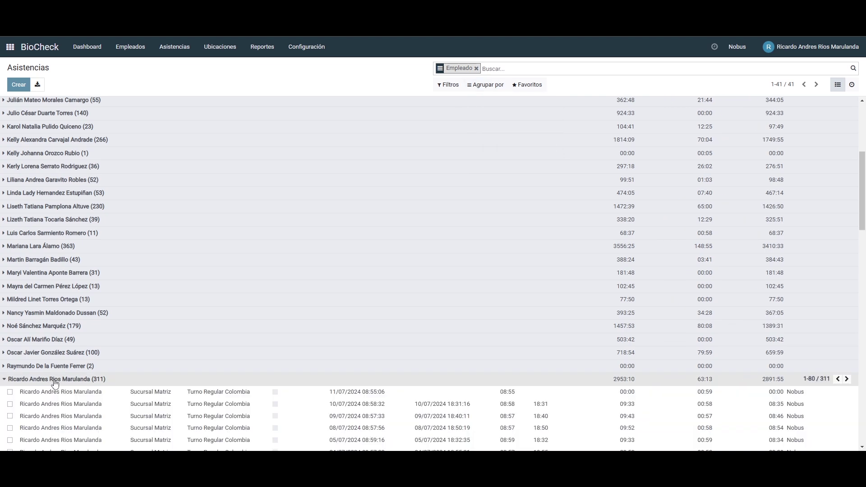
scroll(282, 357, "down", 5)
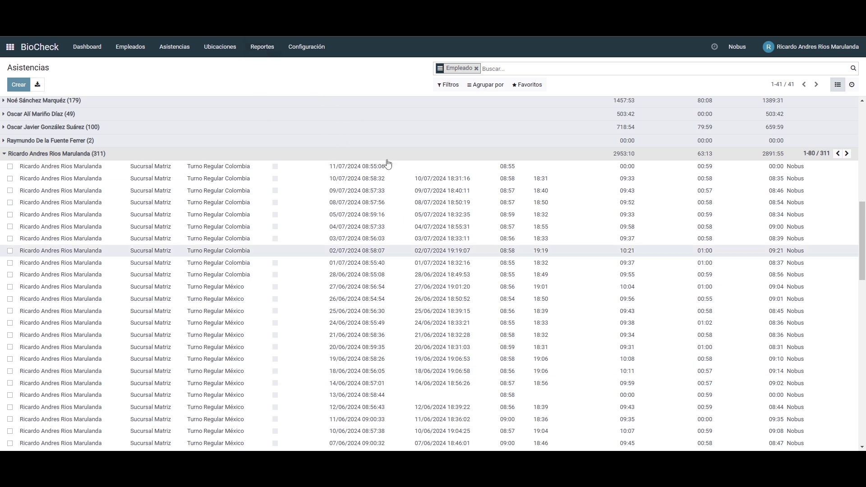
Step: Start a new attendance report, review the available report types and select General
left_click(267, 50)
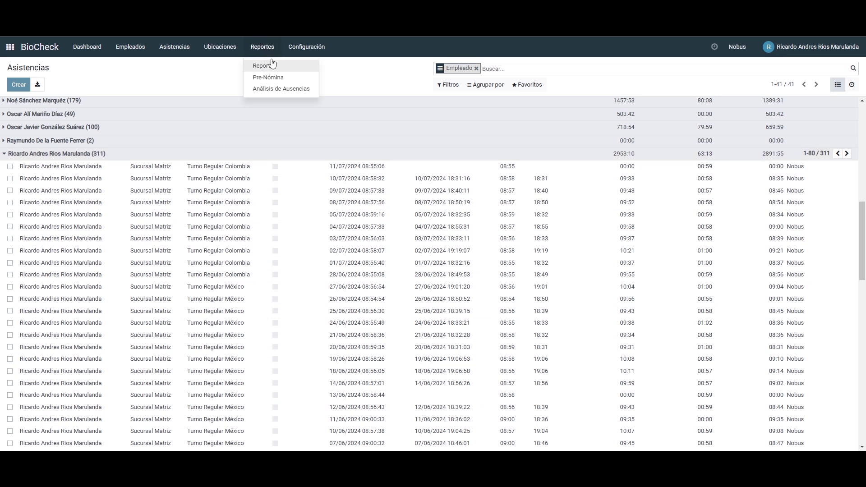
left_click(273, 66)
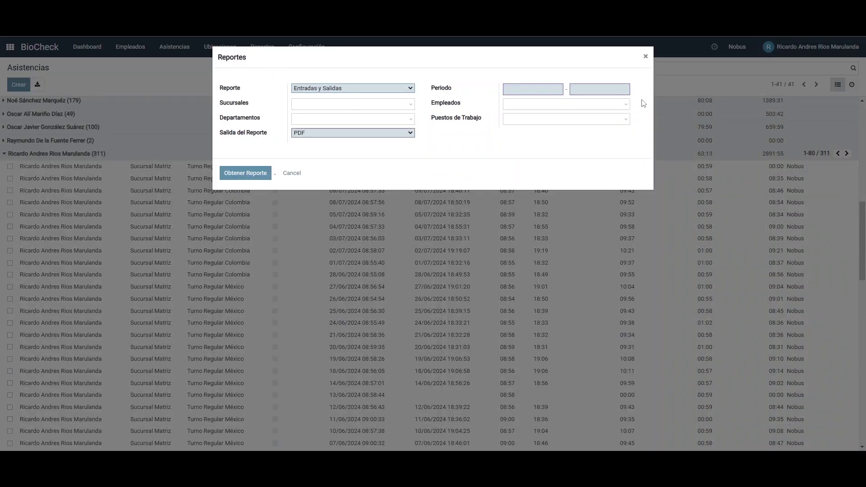
left_click(369, 86)
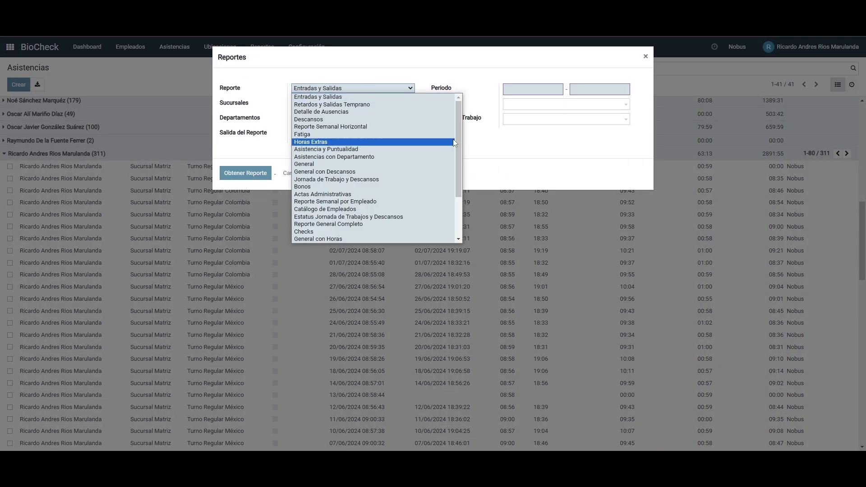
mouse_move(456, 142)
left_mouse_down()
mouse_move(456, 196)
mouse_move(456, 136)
left_mouse_up()
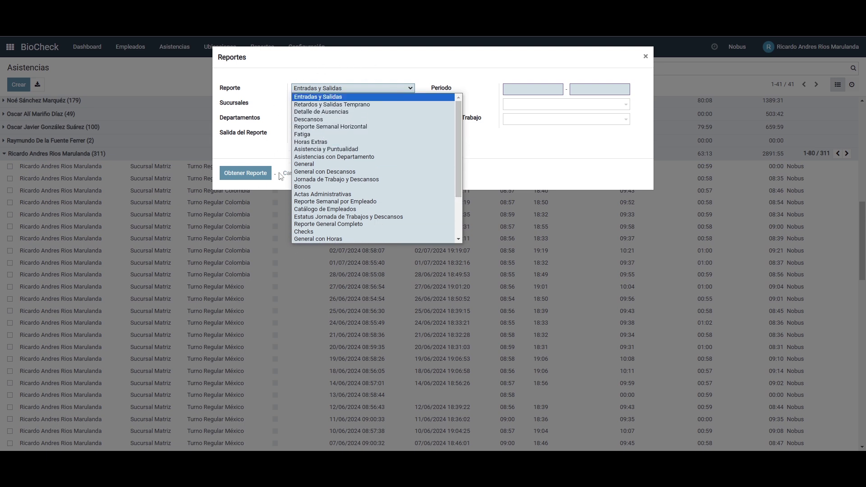
left_click_drag(457, 168, 456, 132)
left_click(317, 163)
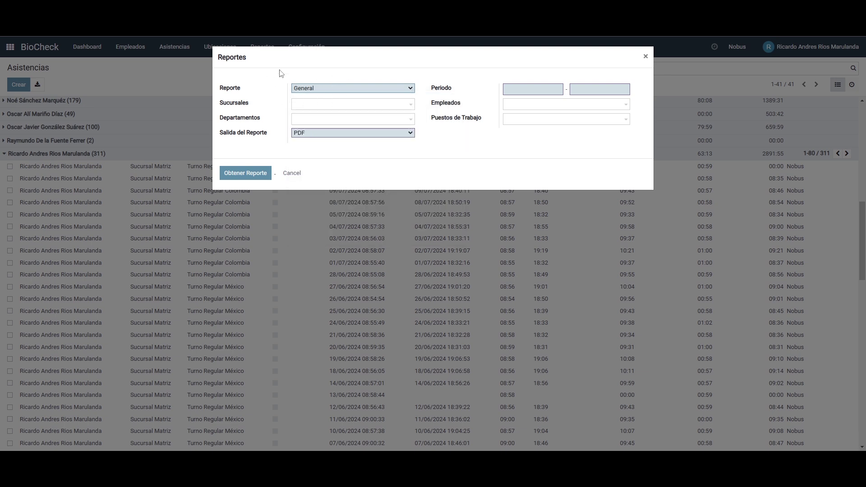
Step: Set the report period from 01/06/2024 to 30/06/2024
left_click(522, 90)
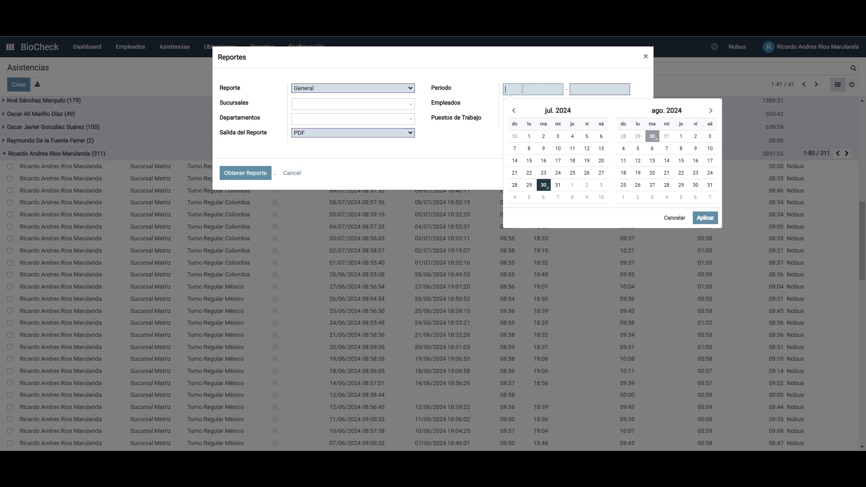
left_click(530, 139)
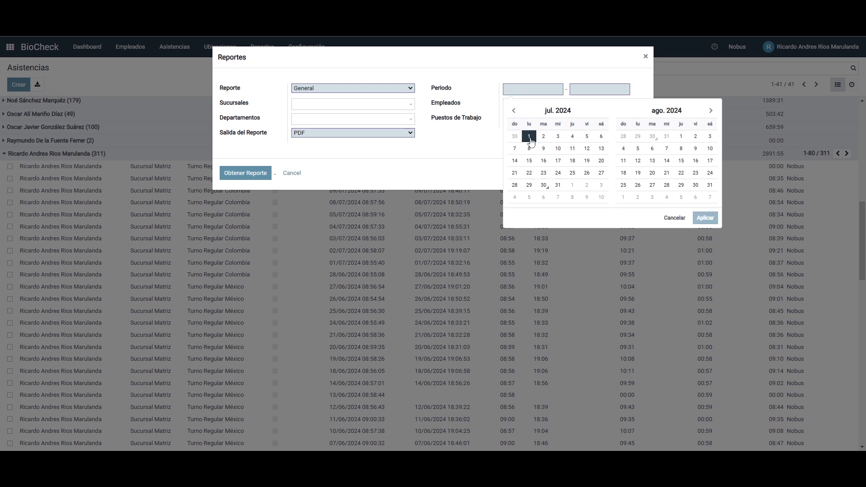
left_click(513, 111)
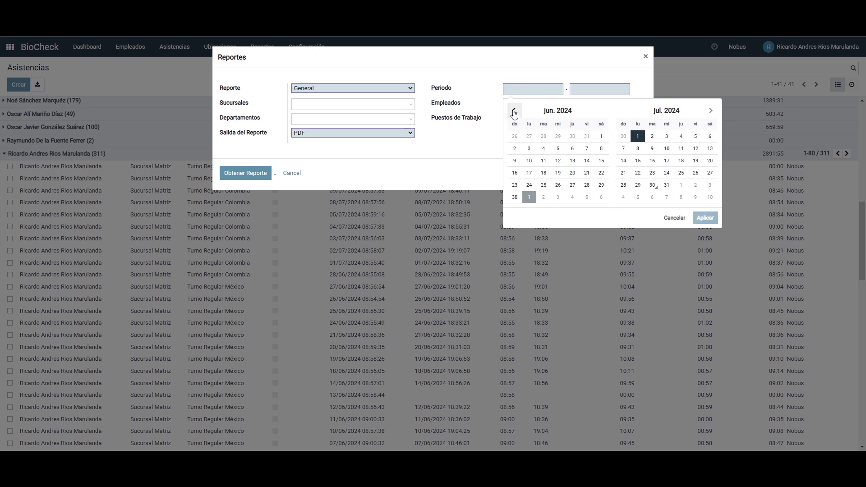
left_click(601, 136)
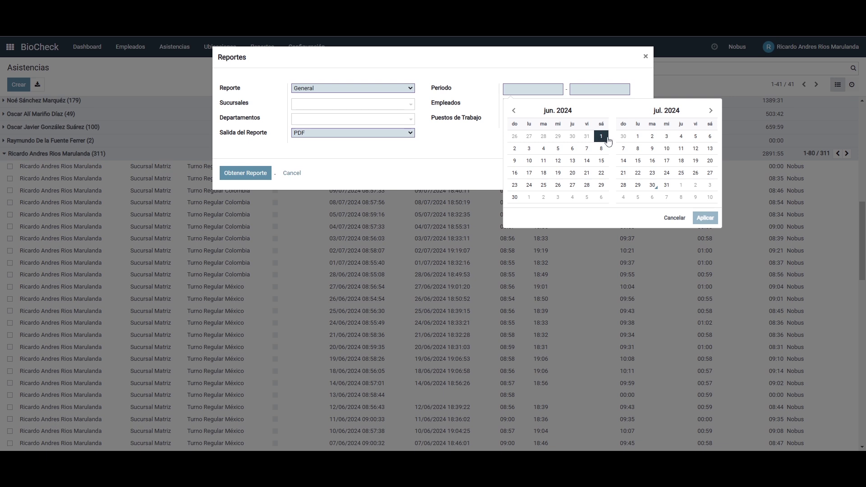
left_click(515, 197)
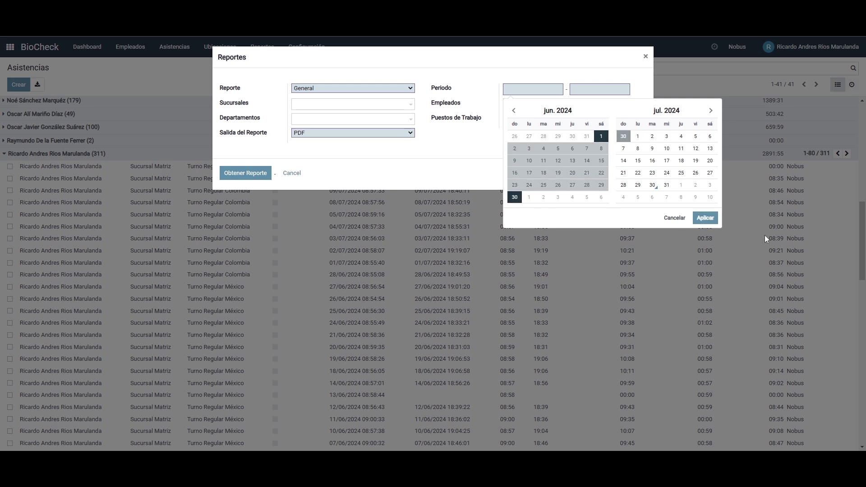
left_click(708, 218)
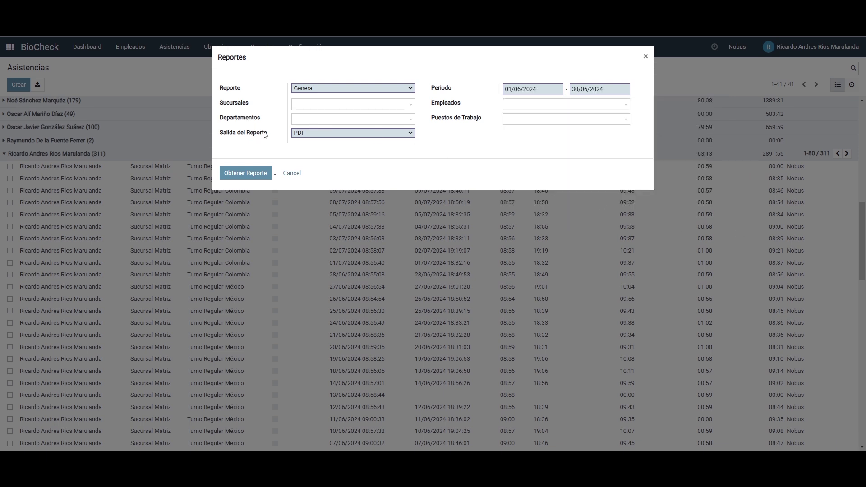
Step: Set the report output to HTML and generate the General report
left_click_drag(265, 131, 222, 136)
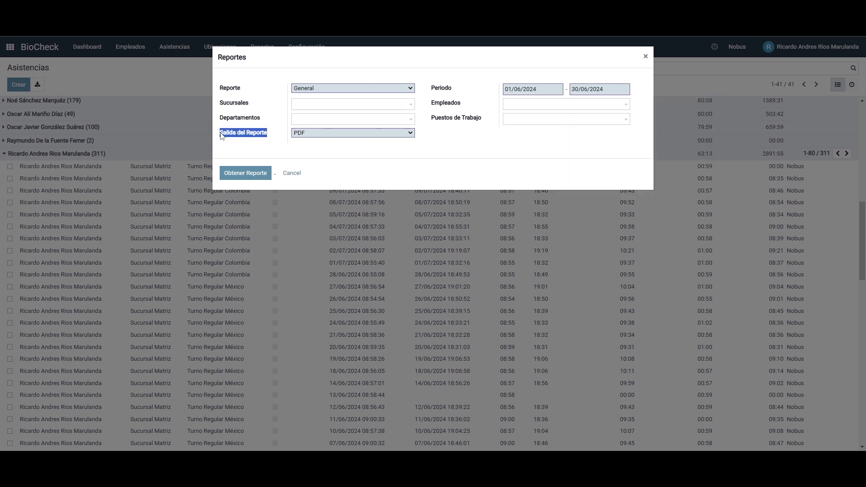
left_click(310, 135)
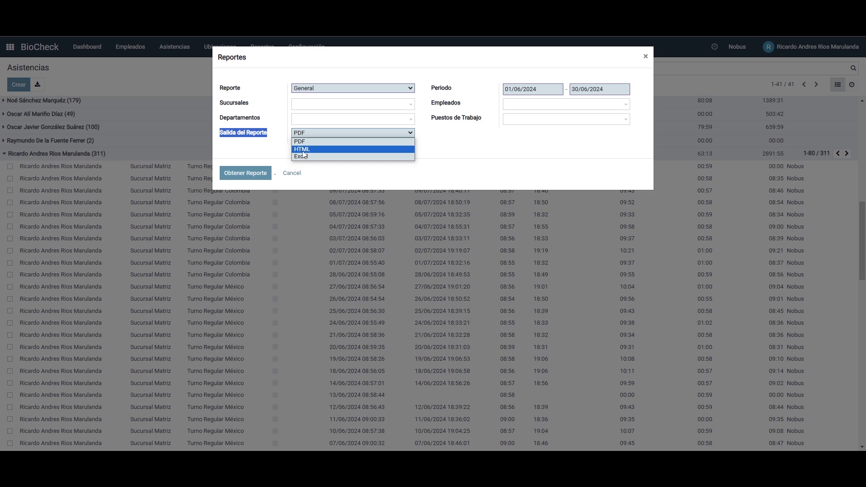
left_click(306, 150)
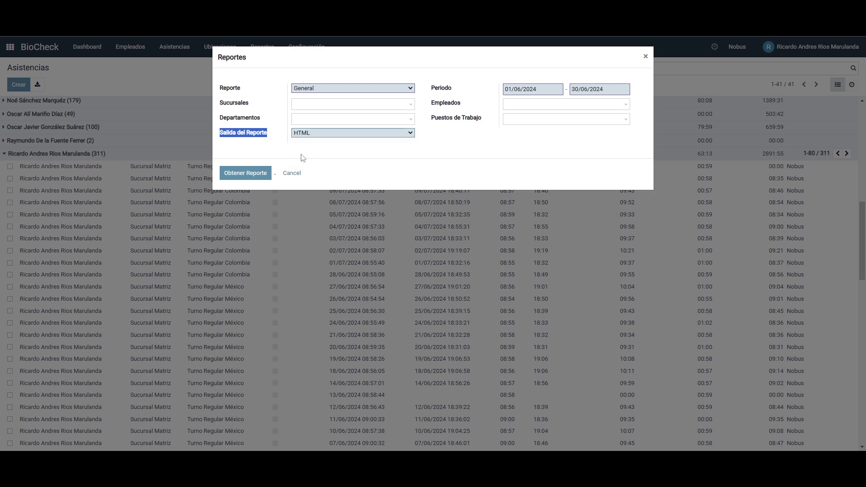
left_click(252, 179)
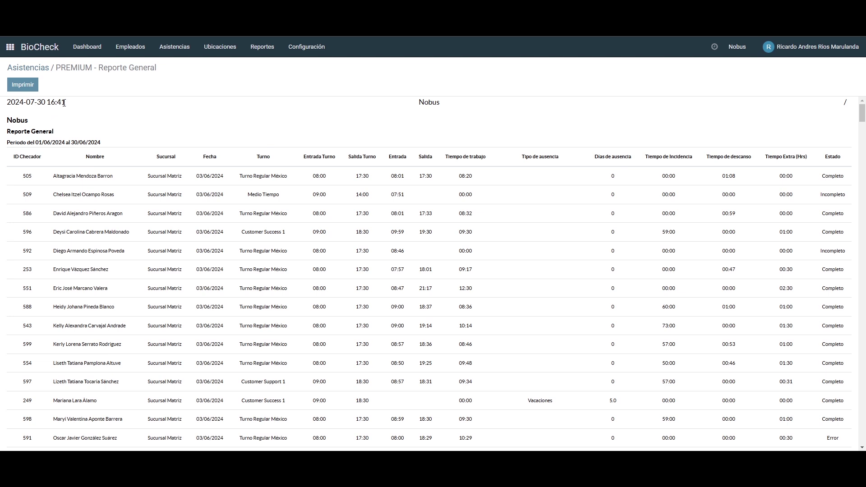
Step: Examine the report header for its generation date, company, report name and period
left_click_drag(64, 103, 4, 102)
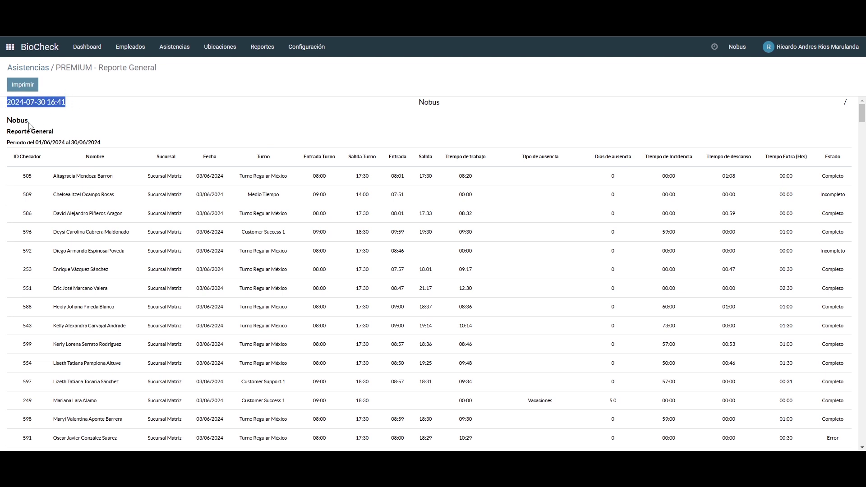
left_click_drag(29, 123, 5, 132)
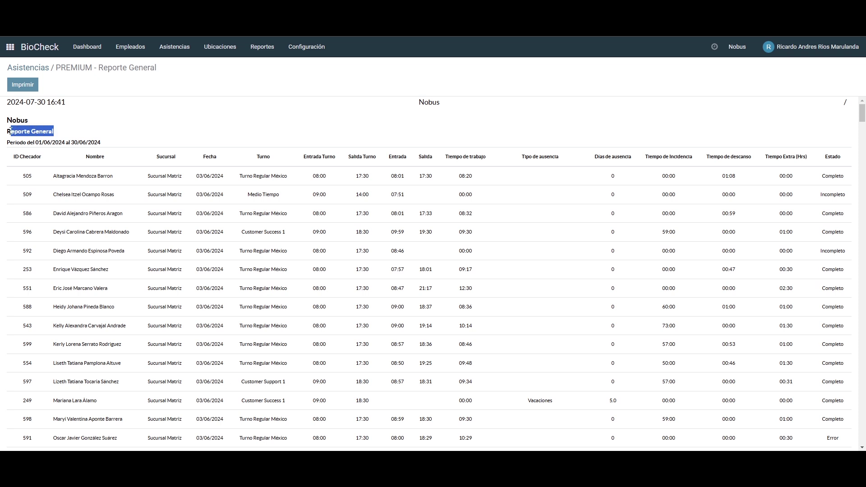
left_click(97, 143)
left_click_drag(97, 143, 6, 145)
left_click(248, 119)
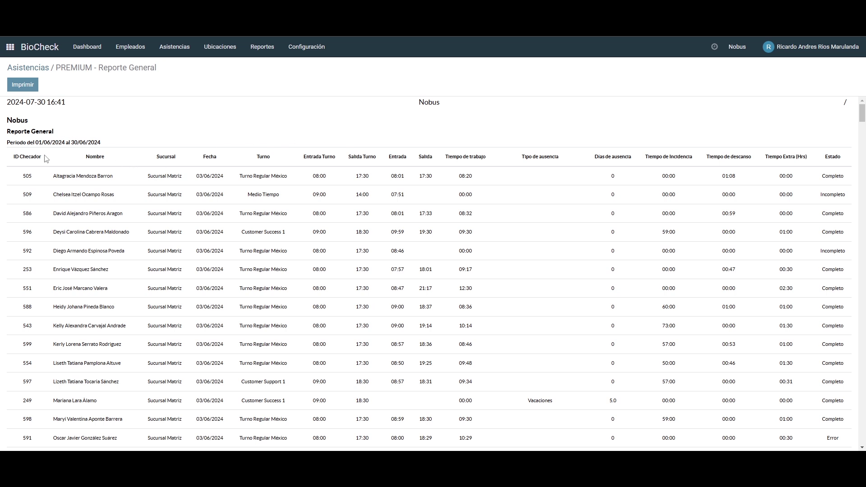
Step: Examine the first employee row's checker ID, name, branch, date, shift, scheduled and actual times, and working time
left_click_drag(45, 156, 12, 157)
left_click_drag(39, 183, 23, 181)
left_click_drag(114, 176, 54, 178)
left_click_drag(179, 176, 147, 177)
left_click_drag(224, 177, 200, 172)
left_click_drag(292, 178, 219, 187)
left_click_drag(327, 177, 316, 177)
mouse_move(406, 179)
left_mouse_down()
mouse_move(390, 177)
mouse_move(430, 178)
mouse_move(417, 180)
left_mouse_up()
scroll(417, 181, "down", 1)
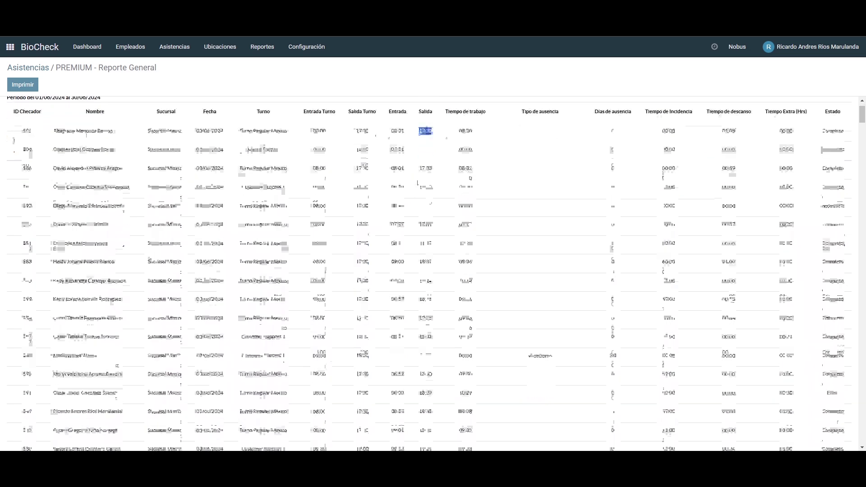
left_click_drag(474, 131, 460, 133)
left_click(476, 177)
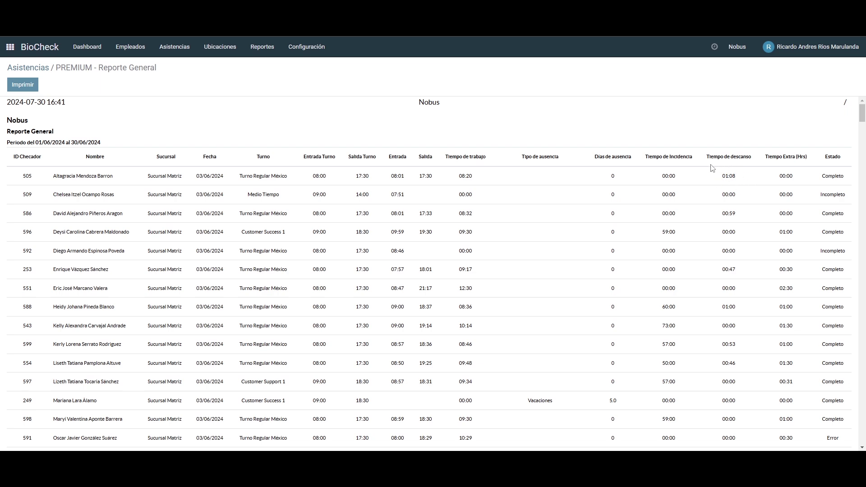
Step: Examine the report's Tipo de ausencia column, including the Vacaciones entry, and look through further rows
scroll(504, 232, "down", 5)
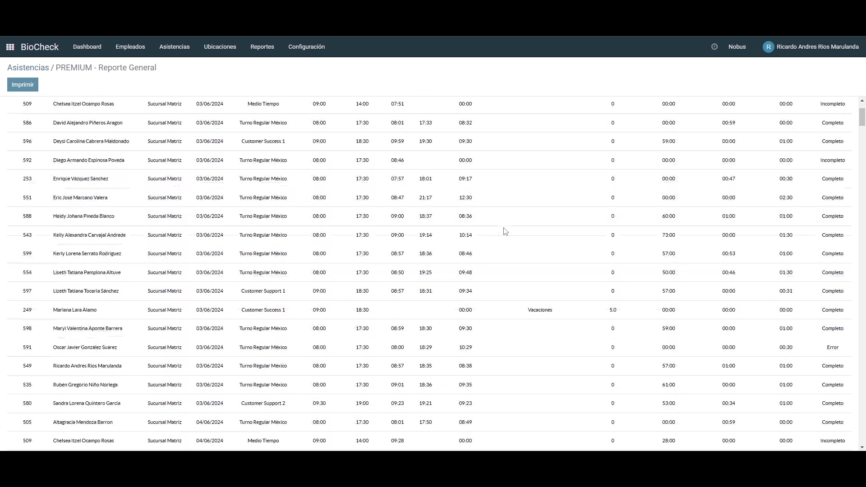
left_click_drag(552, 228, 525, 229)
scroll(533, 288, "down", 5)
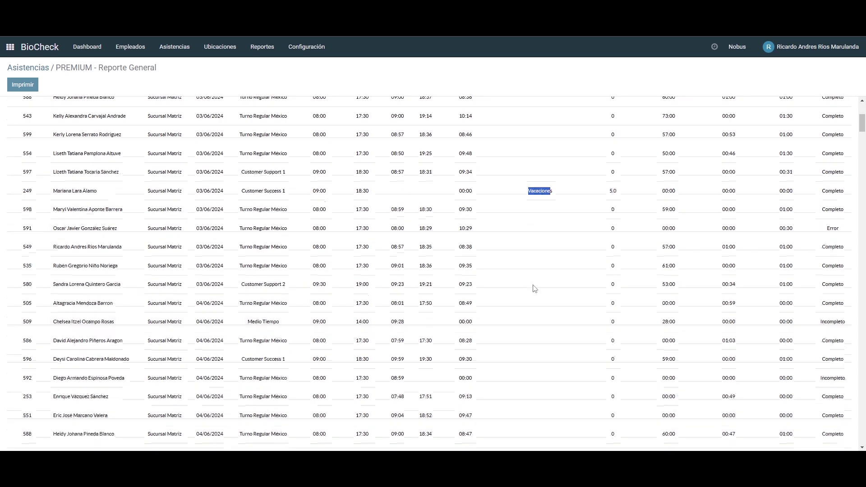
scroll(571, 245, "up", 10)
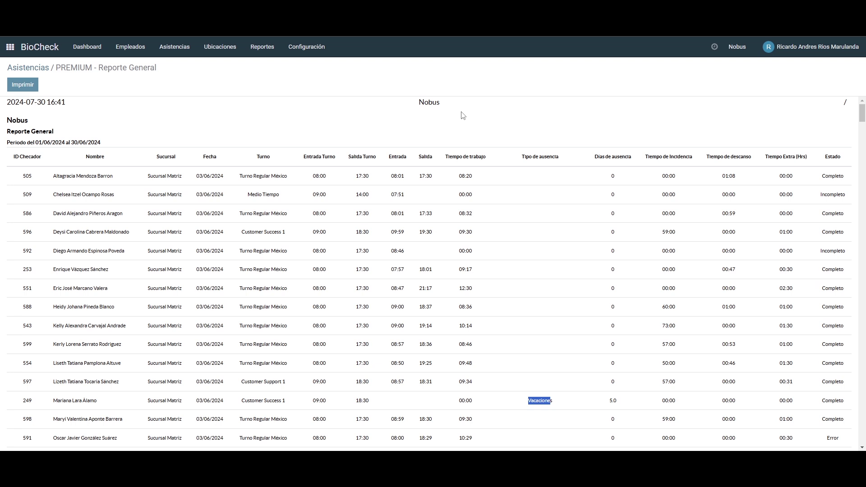
Step: Open the Sanciones list from the attendance section to view the employees' sanctions
left_click(268, 54)
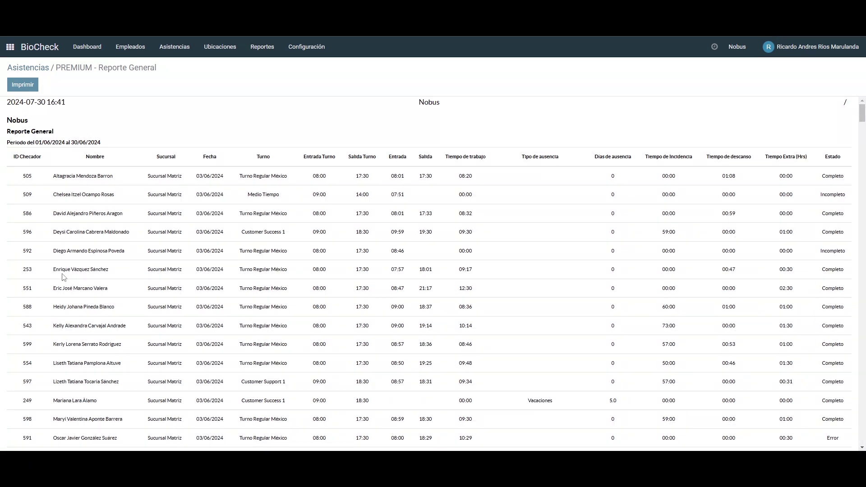
left_click(184, 53)
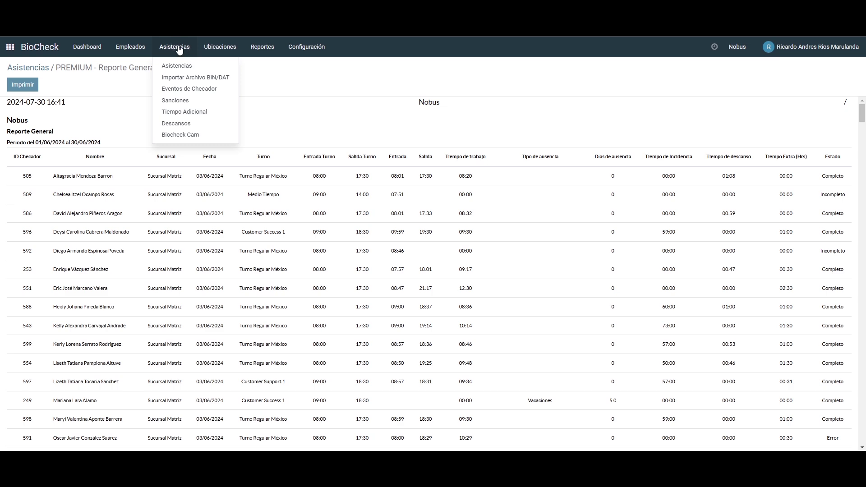
left_click(181, 101)
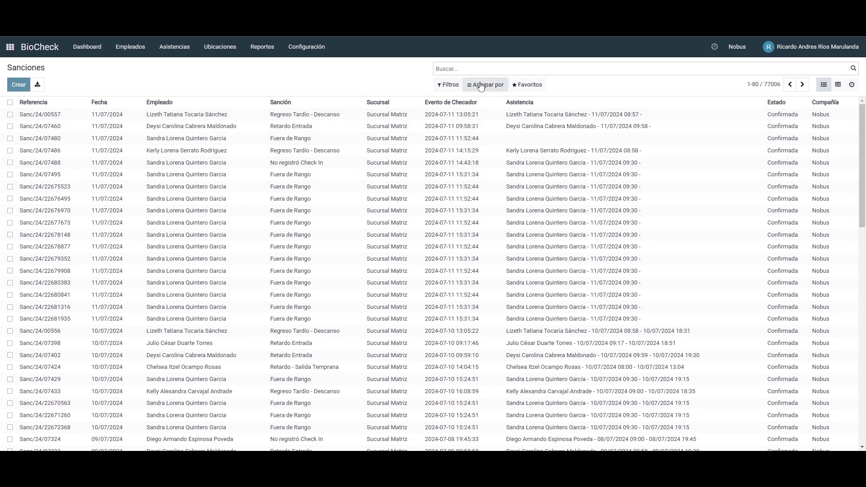
Step: Group the sanctions list by Tipo Sanción and add a second, custom grouping level by Empleado
left_click(480, 85)
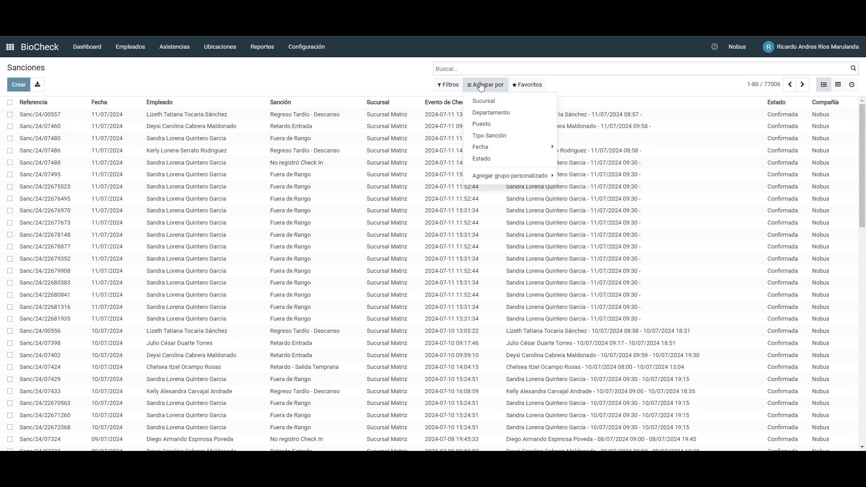
left_click(494, 137)
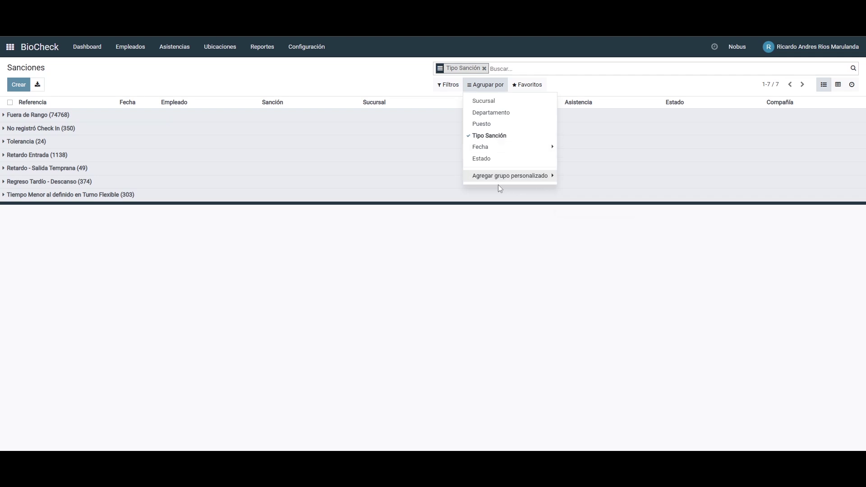
left_click(507, 177)
left_click(580, 178)
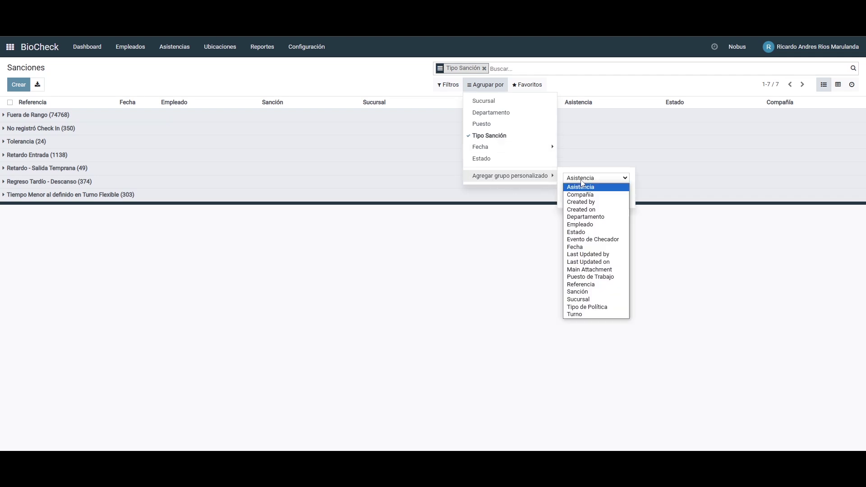
left_click(586, 224)
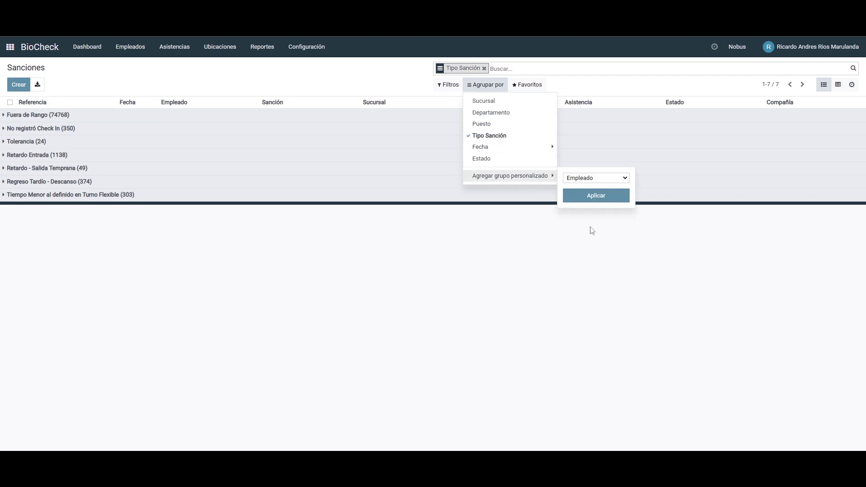
left_click(587, 198)
left_click(345, 78)
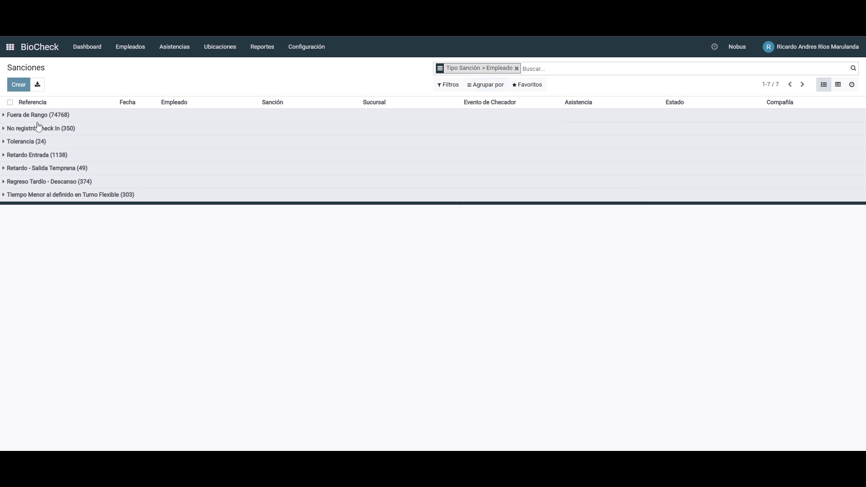
Step: Expand the Retardo Entrada group and the fourth employee within it to examine that employee's sanction records
left_click(4, 158)
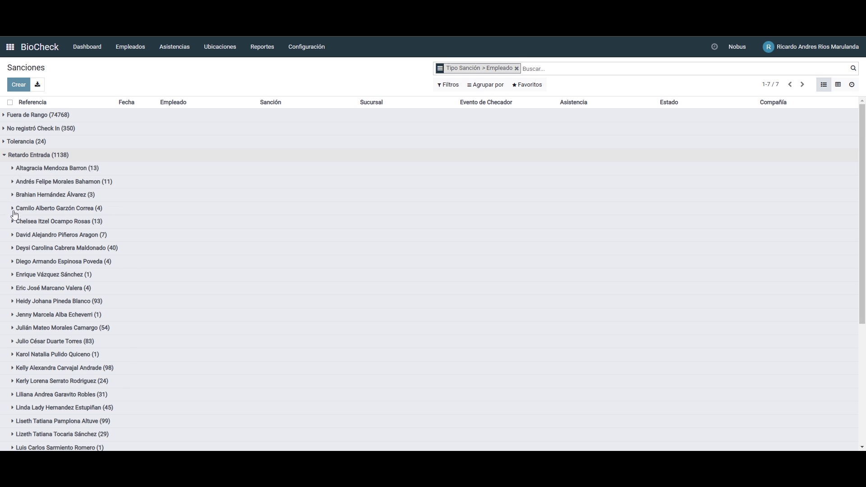
left_click(13, 209)
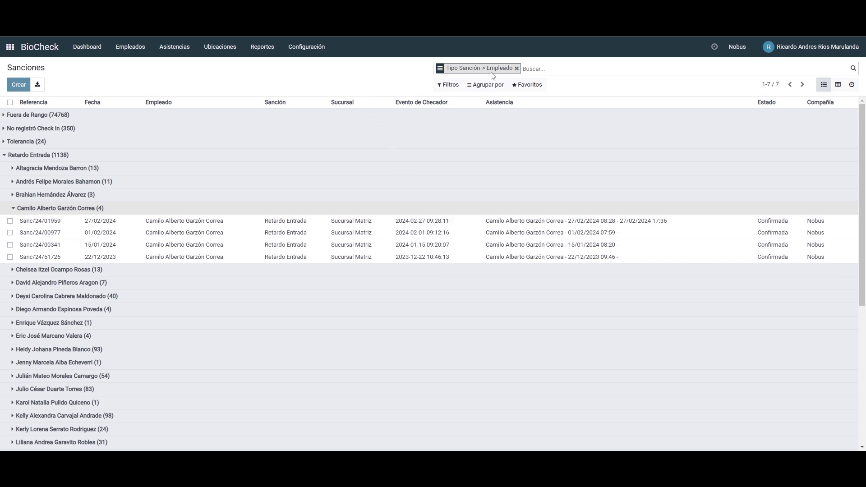
Step: Open Configuración Notificaciones and try switching Notificar Llegada on and back off for the first employee
left_click(313, 53)
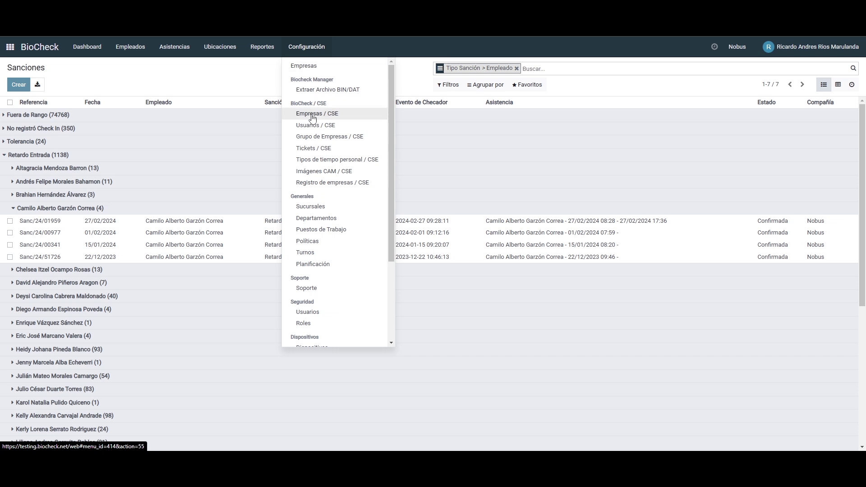
scroll(315, 170, "down", 3)
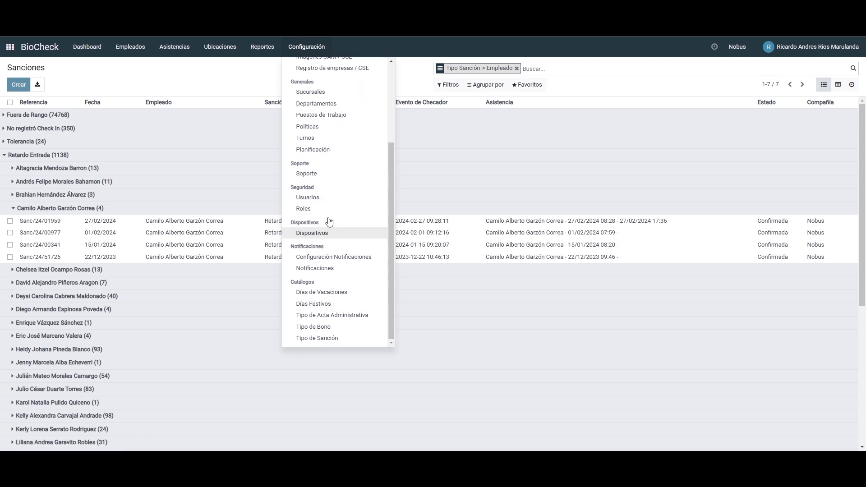
left_click(334, 258)
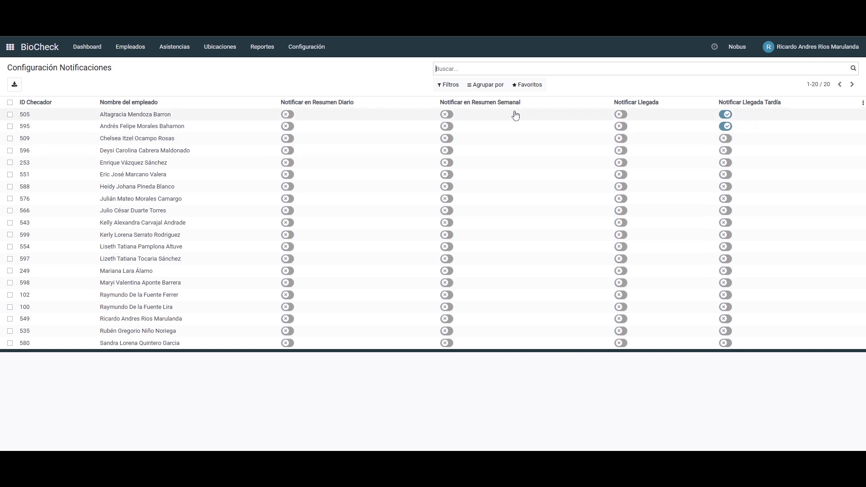
left_click(624, 116)
left_click(621, 116)
Step: Open the Notificaciones list from the configuration section to view the notifications
left_click(292, 52)
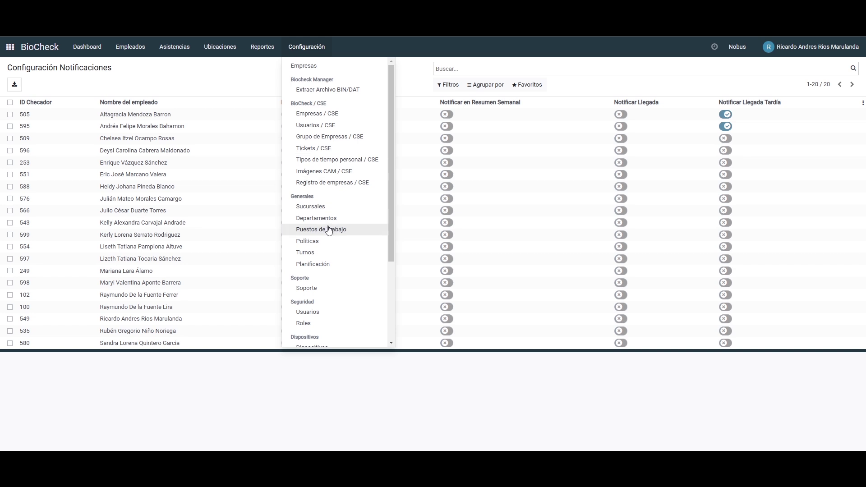
scroll(328, 230, "down", 3)
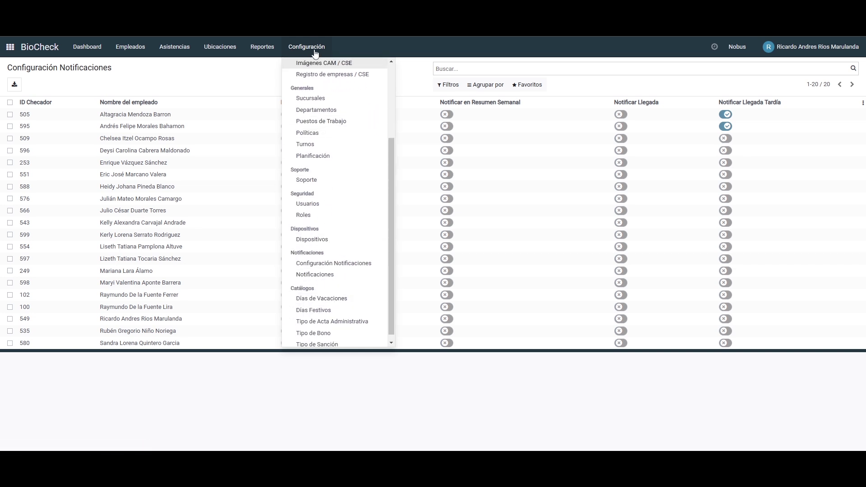
left_click(325, 270)
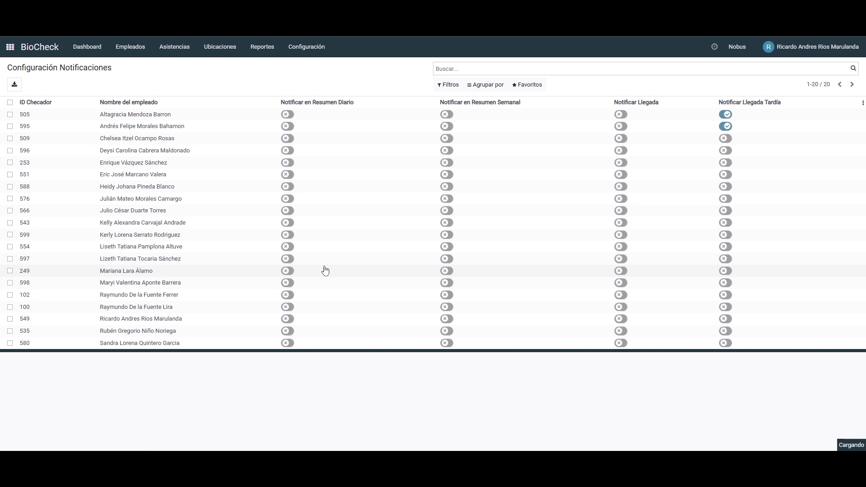